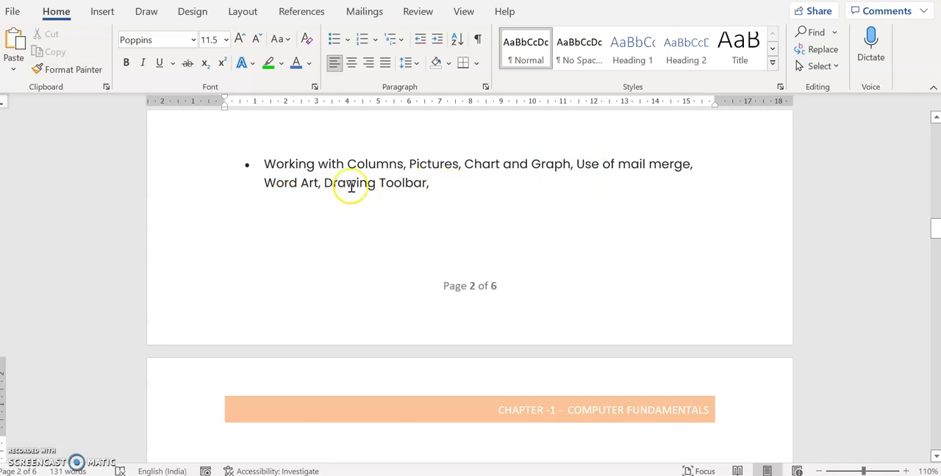
- Start the "Working with Columns" bullet on a new page and add blank paragraphs above the "Creating Macro" bullet
left_click(417, 144)
key("ctrl+Return")
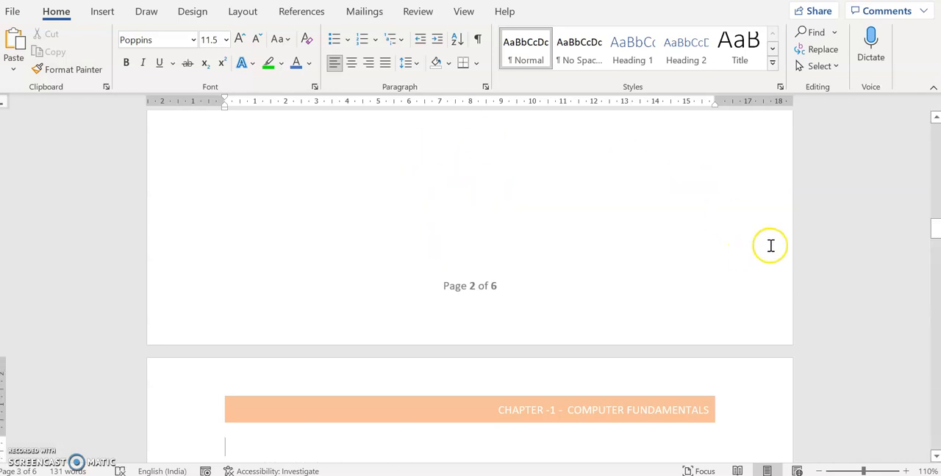
left_click_drag(936, 227, 931, 248)
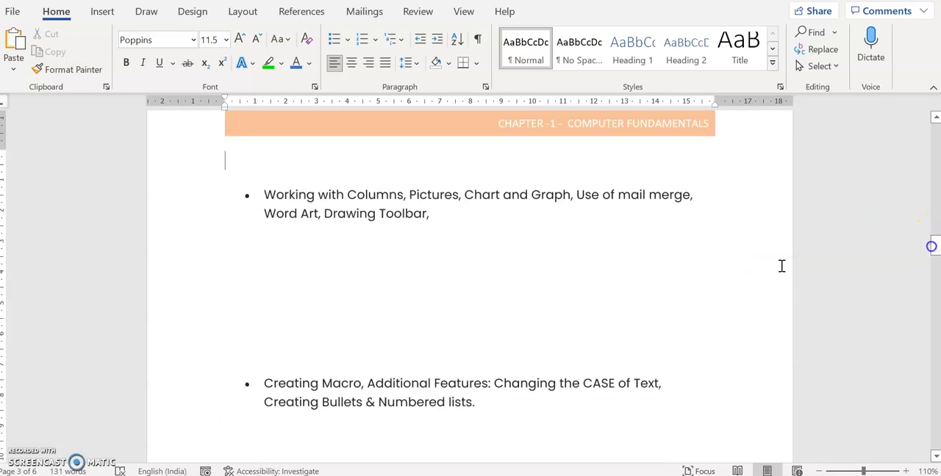
left_click(475, 306)
key("Return")
key("Return")
key("Return")
key("Return")
key("Return")
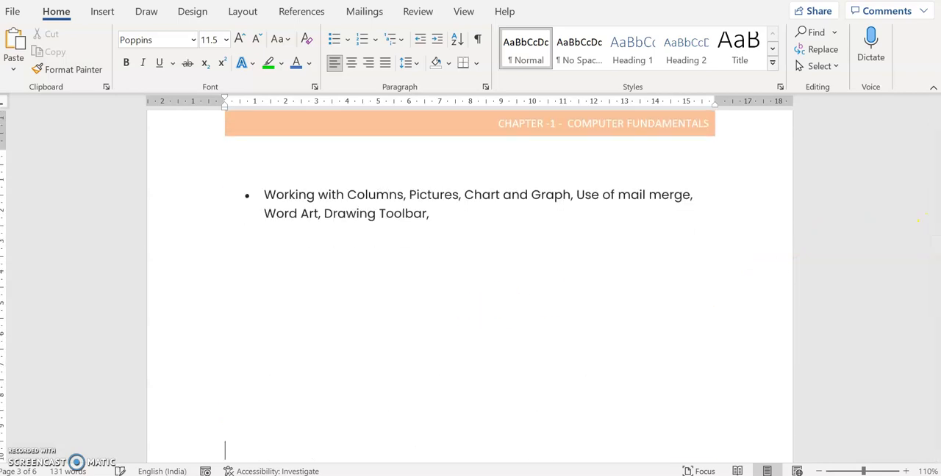
- Generate two paragraphs of sample text below the "Working with Columns" bullet with Word's =rand function
left_click(276, 253)
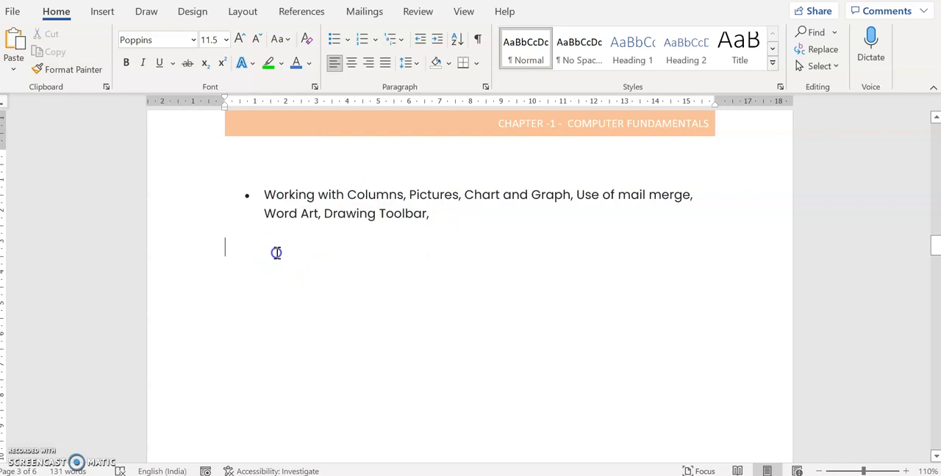
type("=rand")
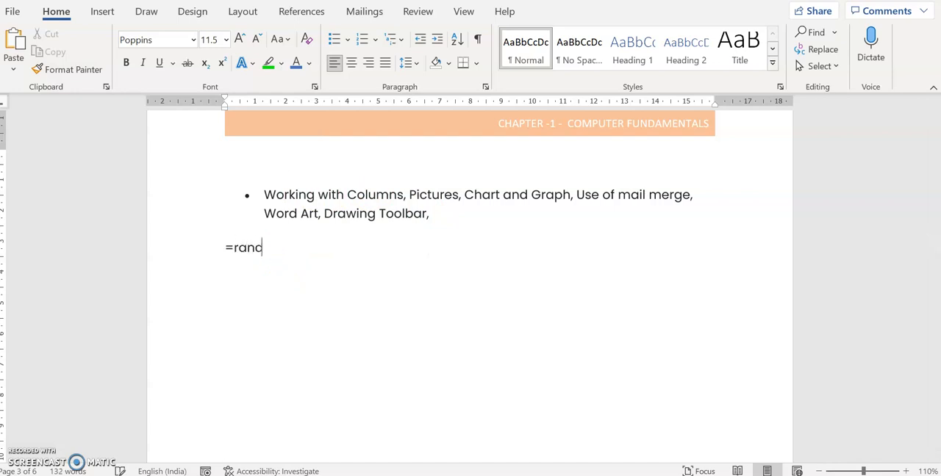
type("()2")
key("Return")
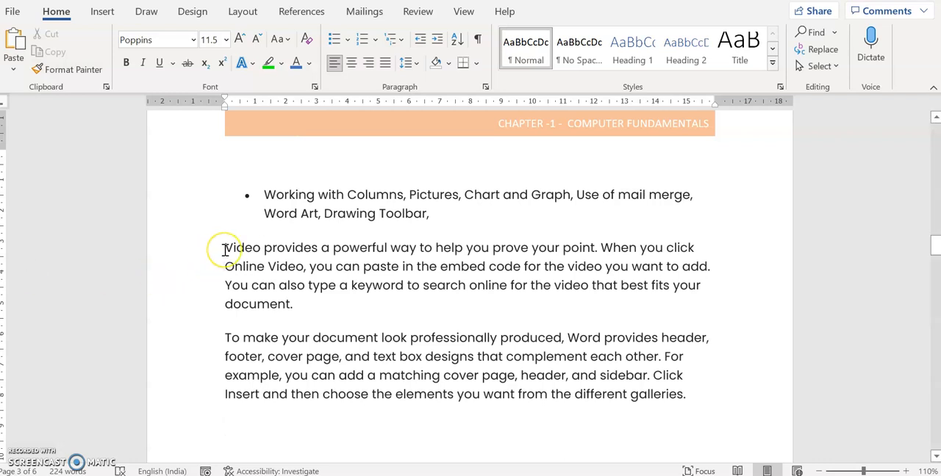
- Format the two sample paragraphs in two columns
left_click_drag(223, 249, 697, 395)
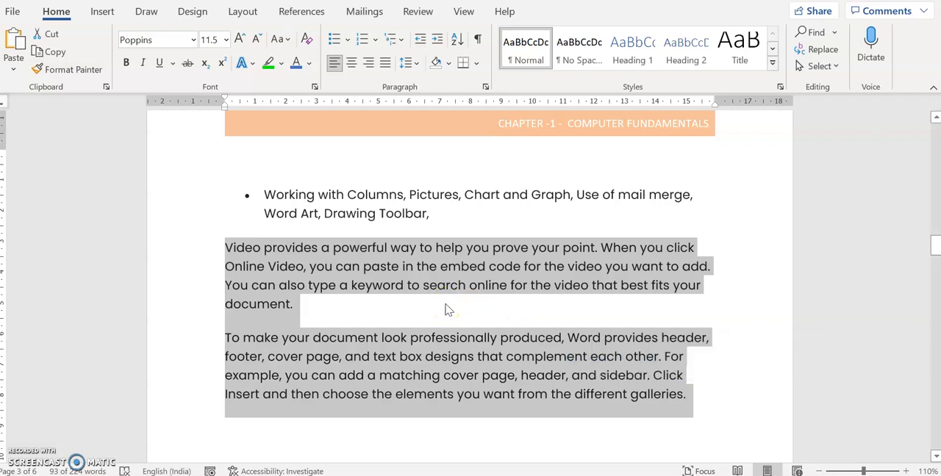
left_click(447, 309)
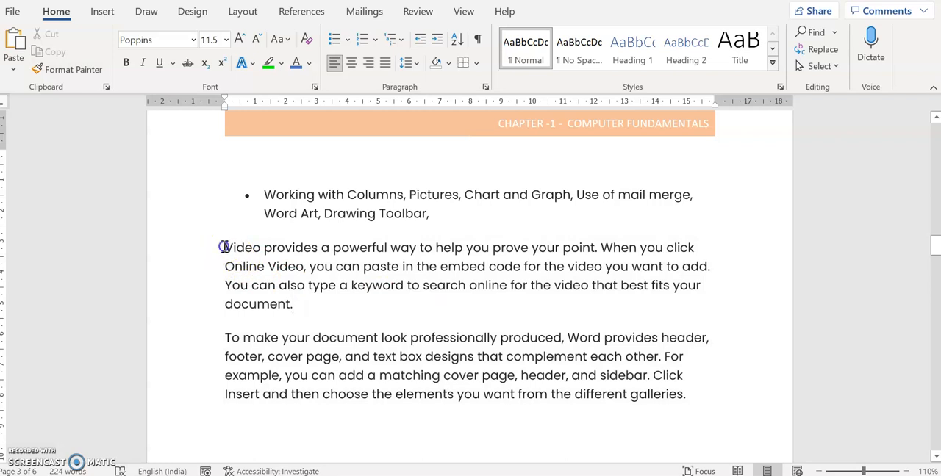
left_click_drag(224, 247, 692, 396)
left_click(462, 13)
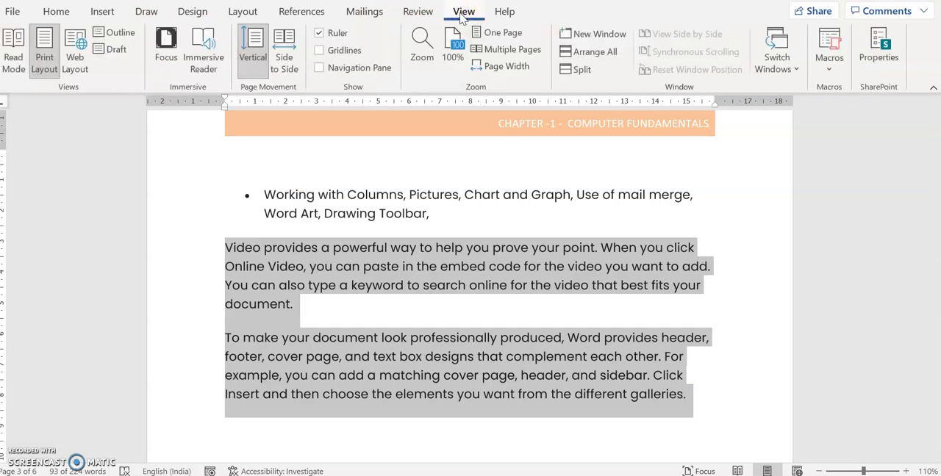
left_click(247, 12)
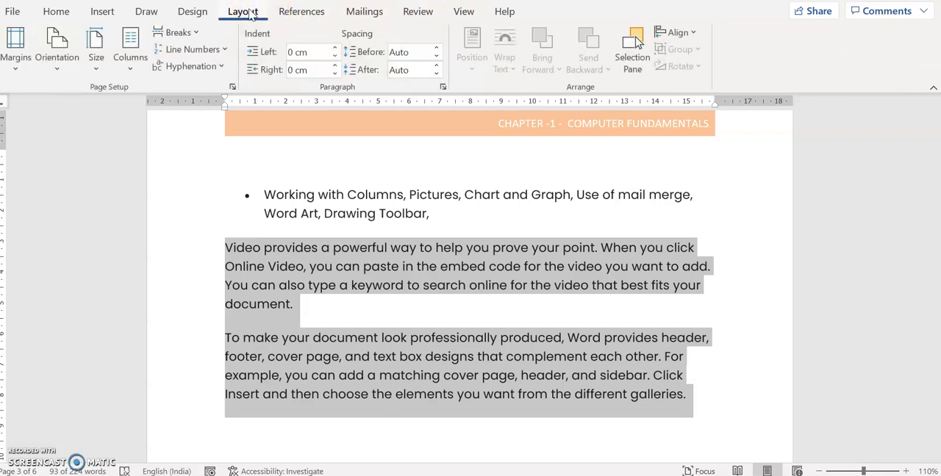
left_click(129, 73)
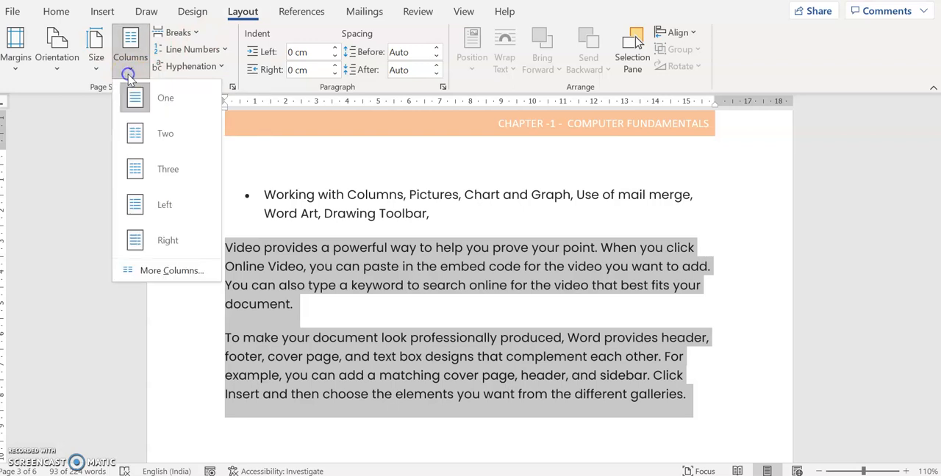
left_click(157, 136)
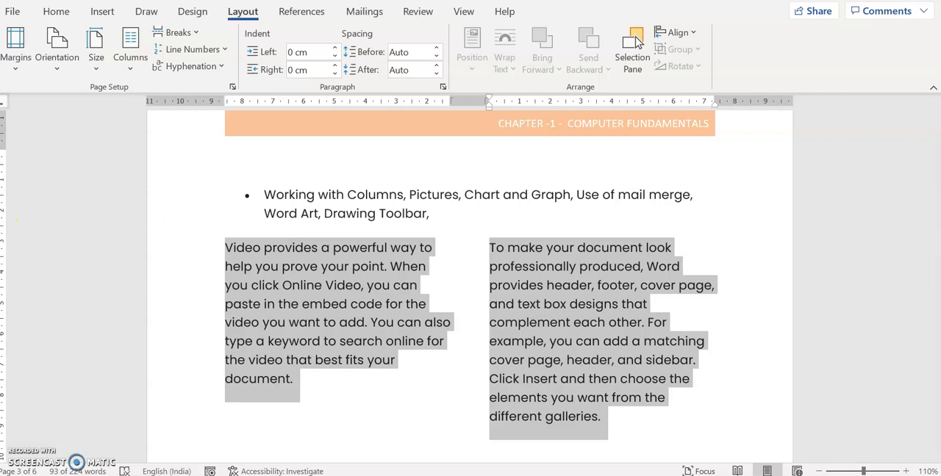
- Change the layout of the two sample paragraphs to three columns
left_click(130, 65)
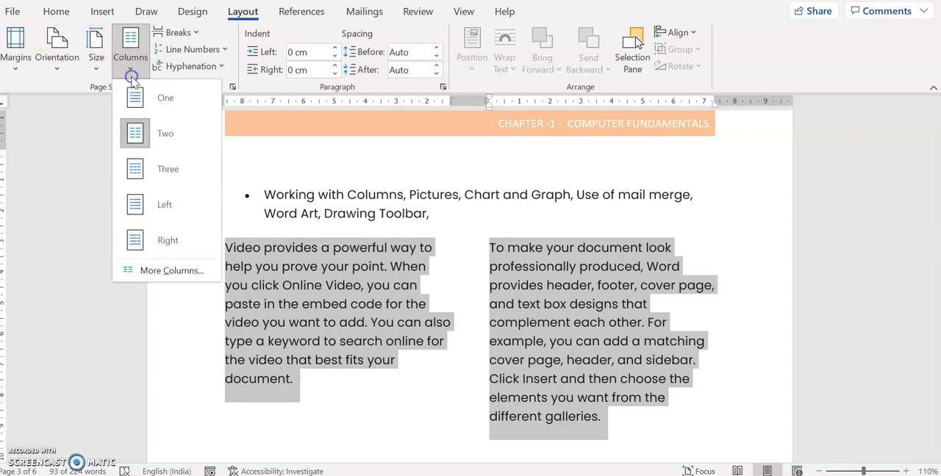
left_click(151, 169)
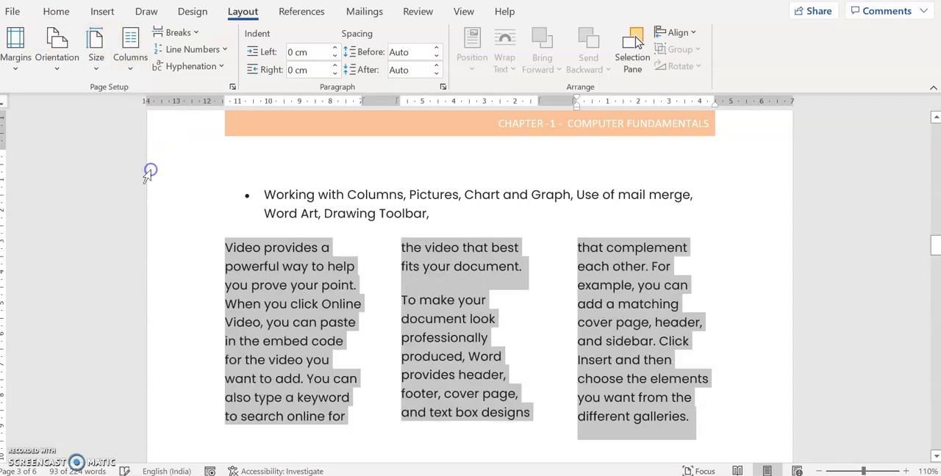
left_click(527, 332)
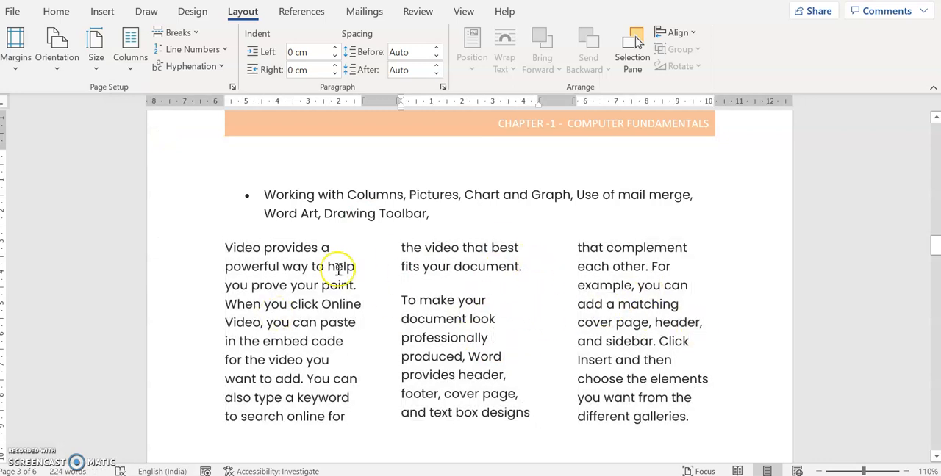
left_click_drag(223, 248, 695, 417)
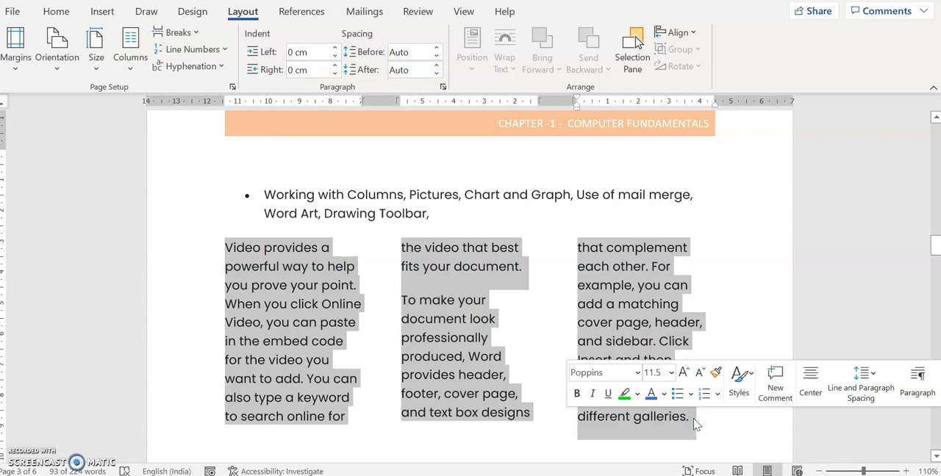
left_click(689, 325)
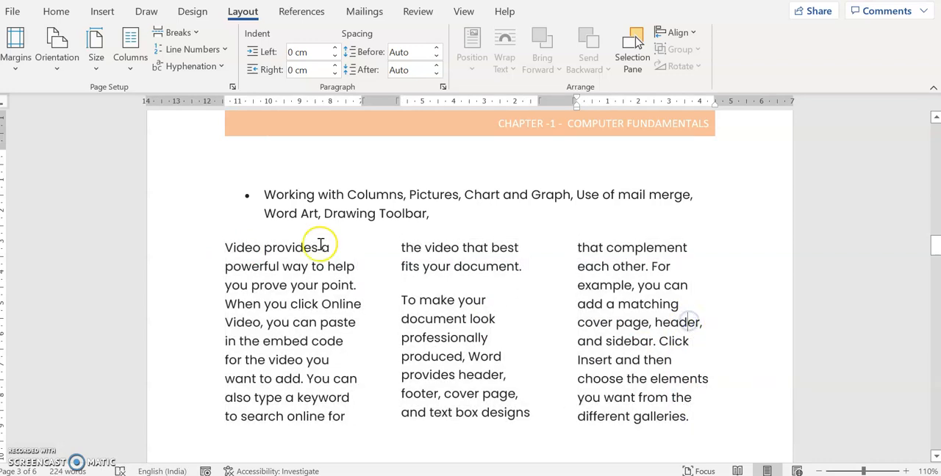
- Delete all the three-column sample text below the "Working with Columns" bullet
left_click_drag(409, 194, 459, 196)
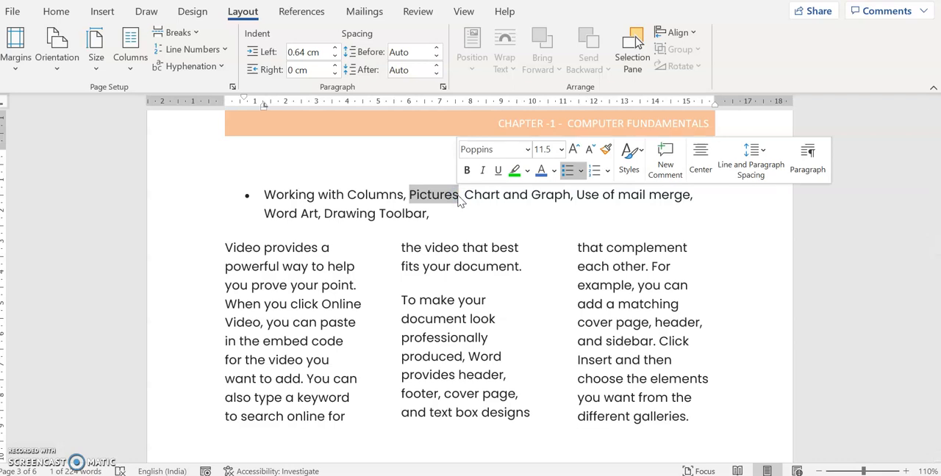
left_click(460, 196)
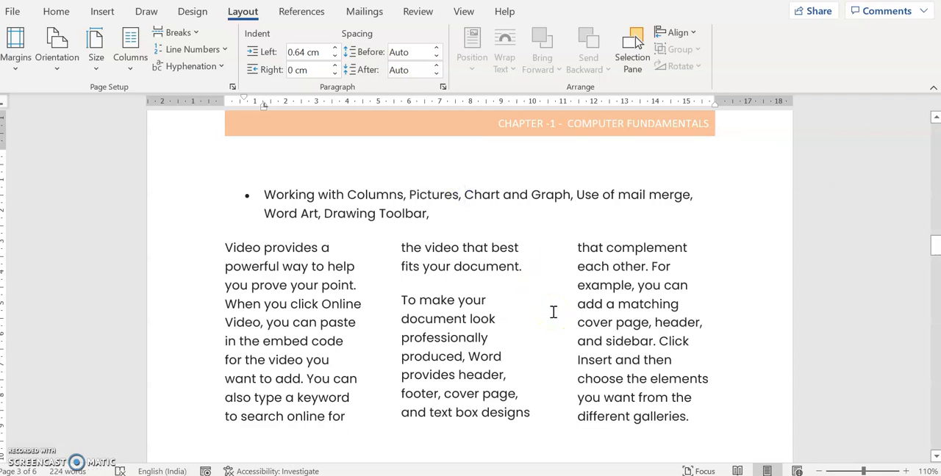
left_click_drag(220, 245, 701, 419)
key("Delete")
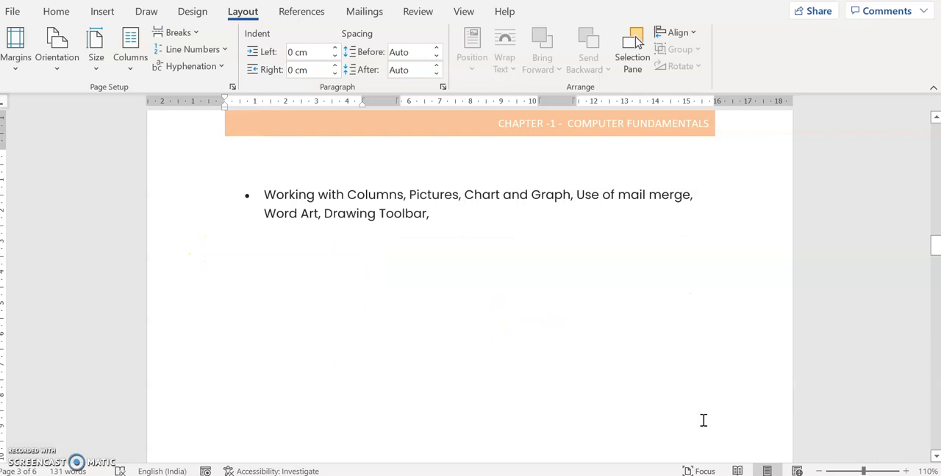
- Insert a Clustered Column chart below the "Working with Columns" bullet
left_click(109, 12)
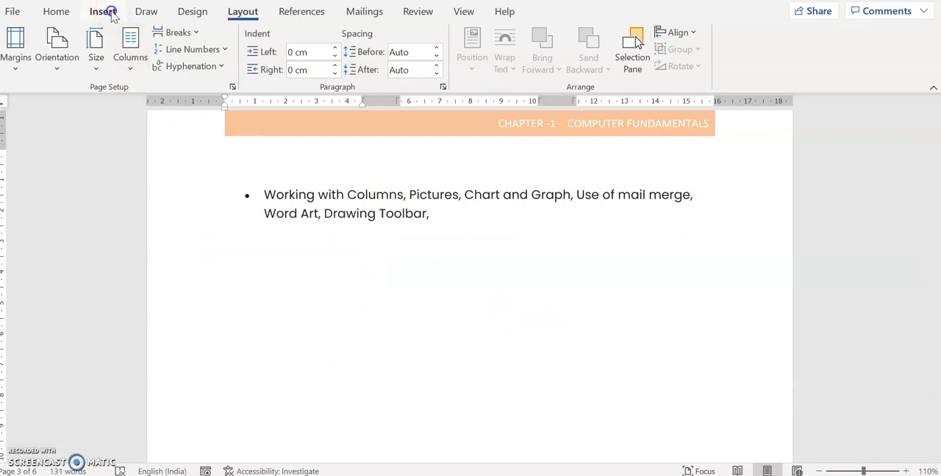
left_click(261, 50)
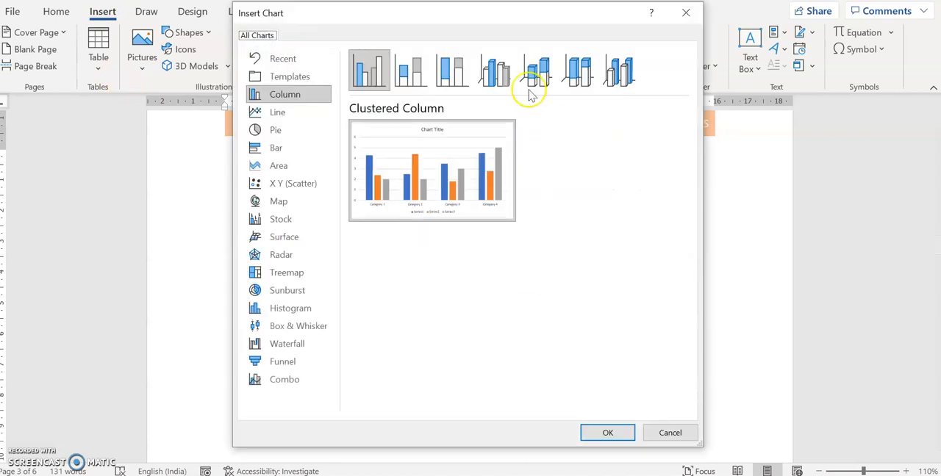
left_click_drag(466, 17, 600, 57)
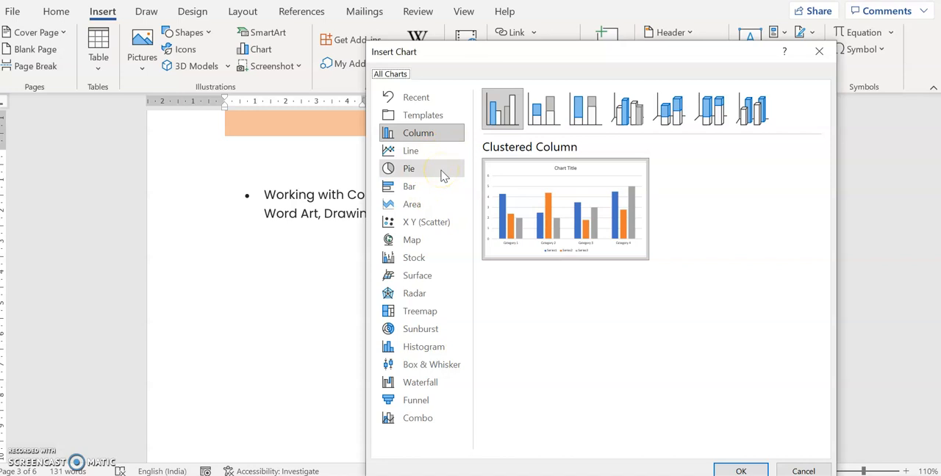
mouse_move(493, 184)
left_click(559, 217)
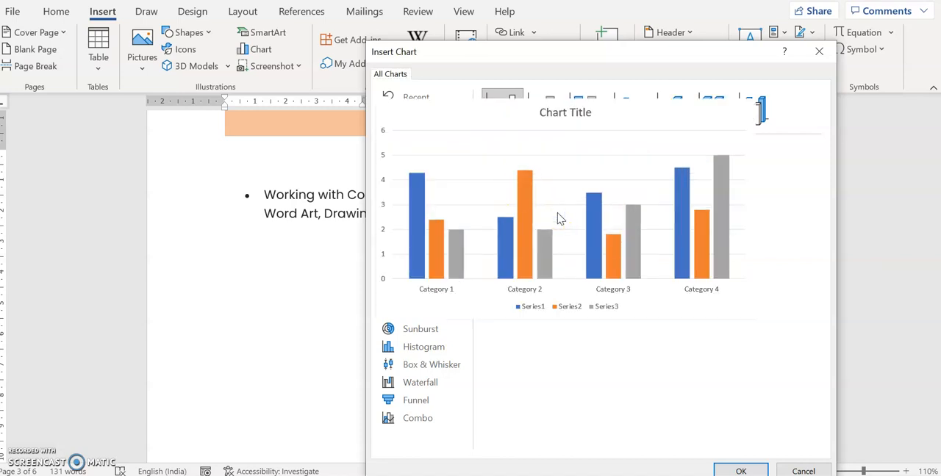
left_click(763, 469)
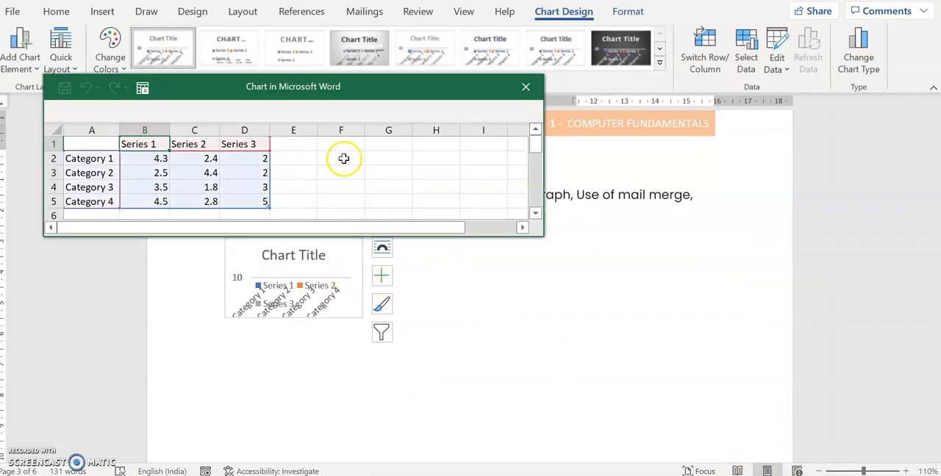
- Enlarge the chart in width and height until its columns, axis labels and legend are clearly laid out
left_click(360, 268)
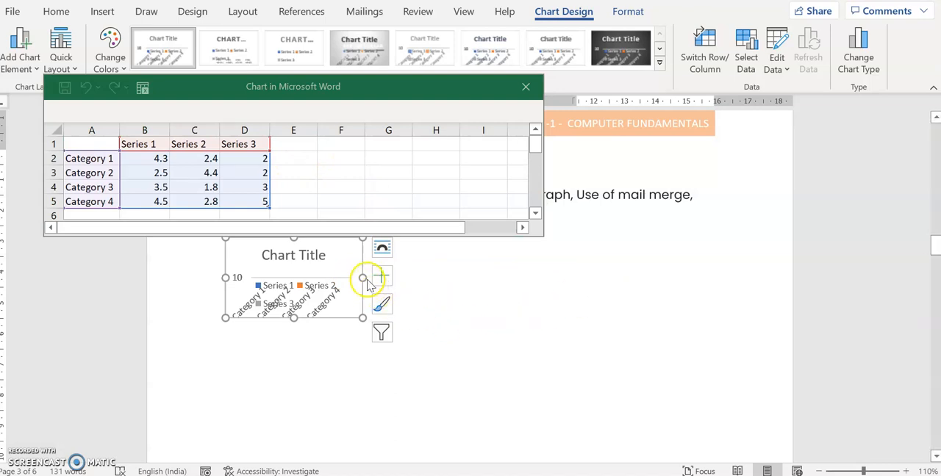
left_click_drag(360, 278, 644, 278)
left_click_drag(435, 319, 443, 433)
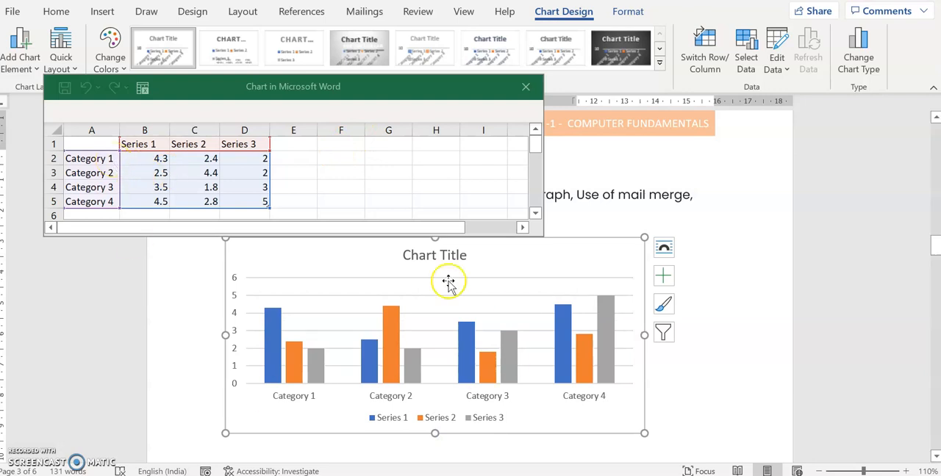
- Rename the three series headers in the chart's data sheet to AR 1, AR 2 and AO
left_click(138, 144)
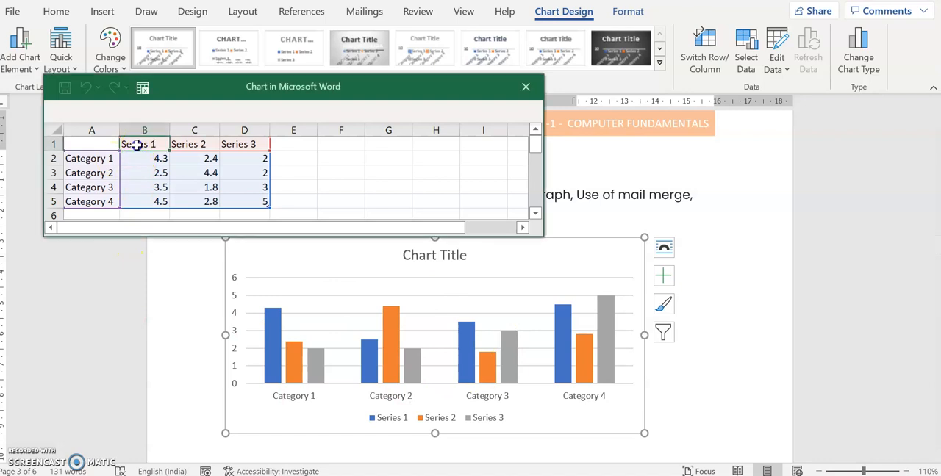
double_click(137, 145)
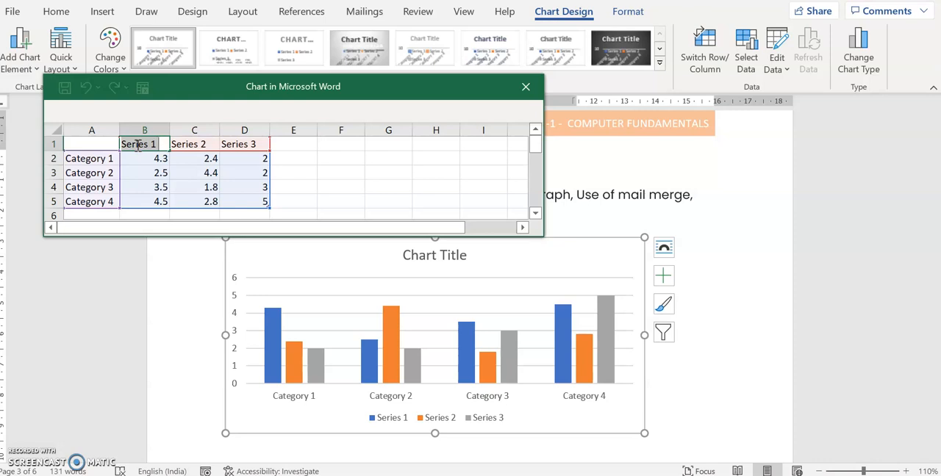
type("A")
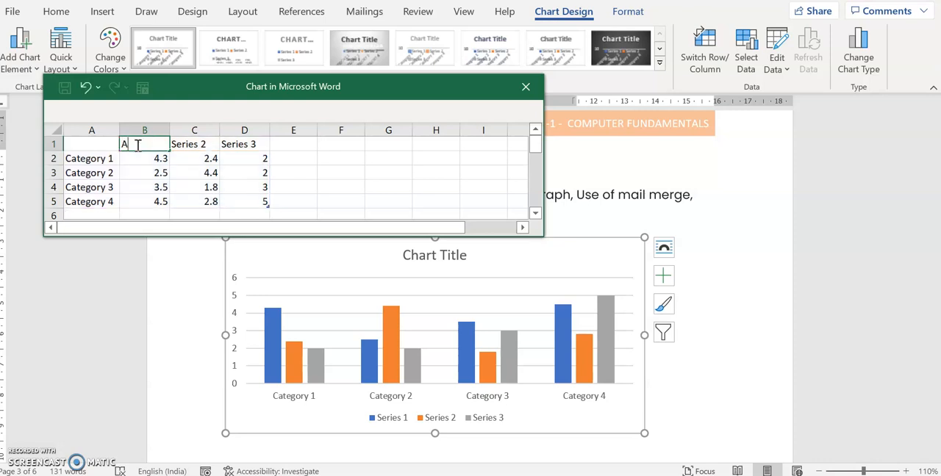
type("R 1")
key("Tab")
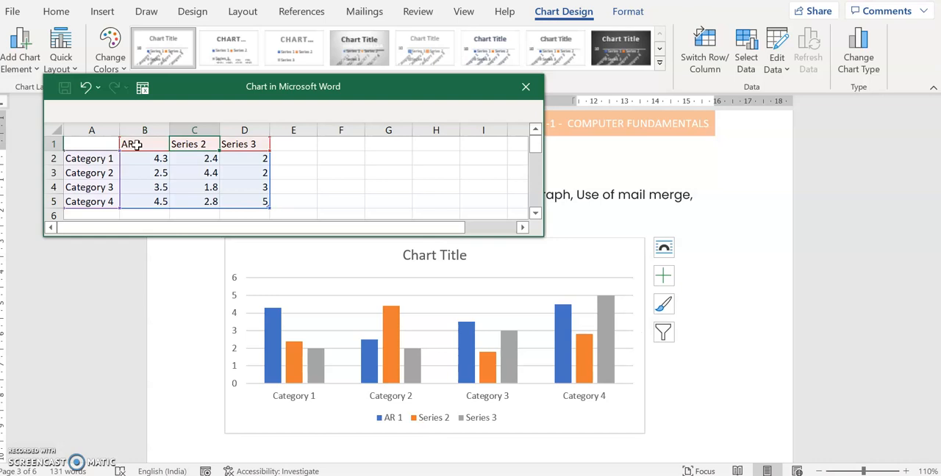
type("AR 2")
key("Tab")
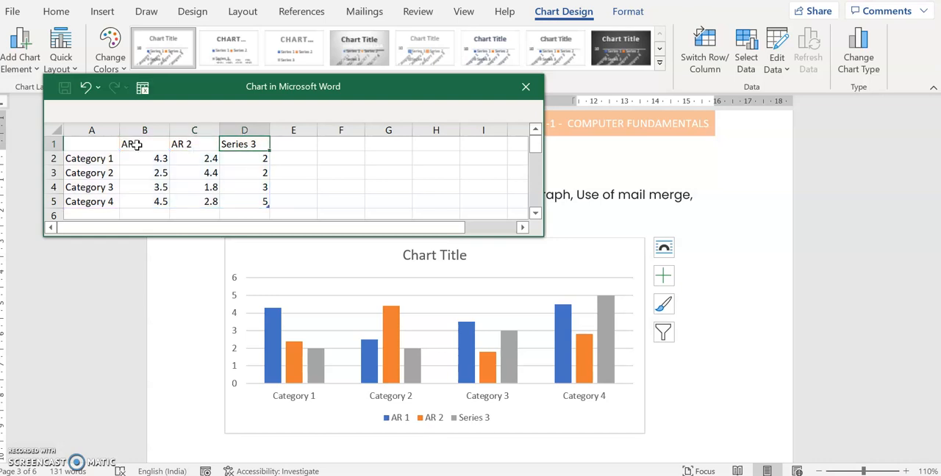
type("AO")
key("Return")
- Clear the Category 2, Category 3 and Category 4 labels from the chart's data sheet
key("Left")
key("Down")
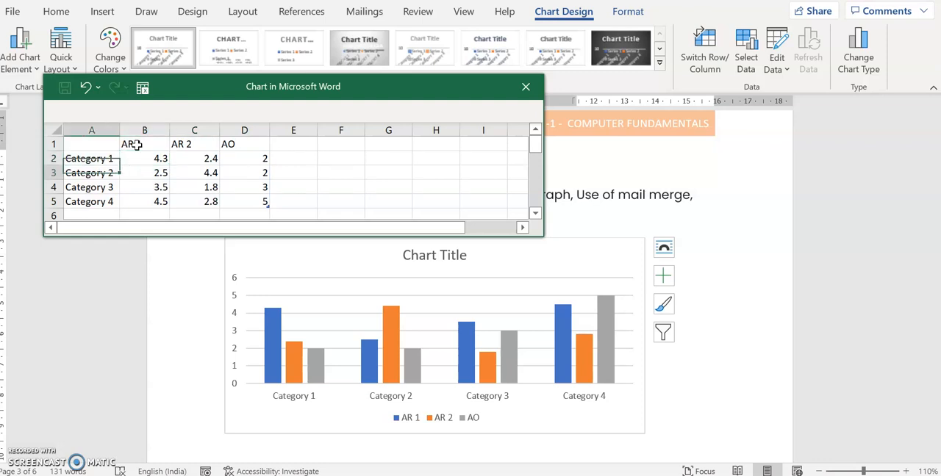
key("shift+Down")
key("shift+Down")
key("Delete")
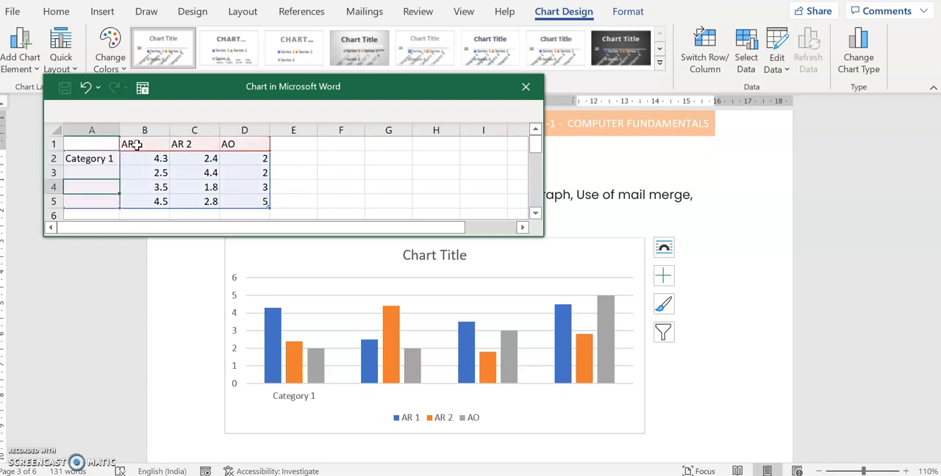
- Clear the numeric values in rows 3 to 5 of the chart's data sheet
key("Right")
key("shift+Right")
key("shift+Right")
key("shift+Down")
key("shift+Down")
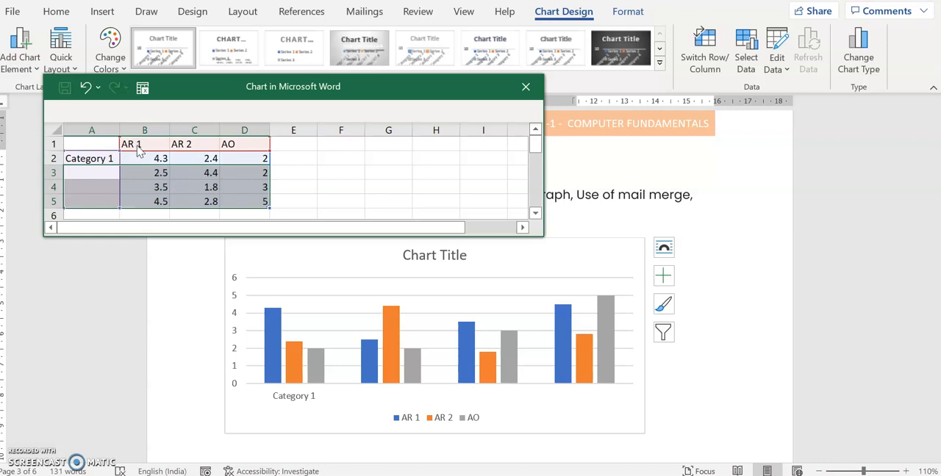
key("Delete")
- Rename the Category 1 label in the chart's data sheet to "Students - Eng"
left_click(110, 159)
double_click(111, 158)
triple_click(110, 159)
type("Students Eng")
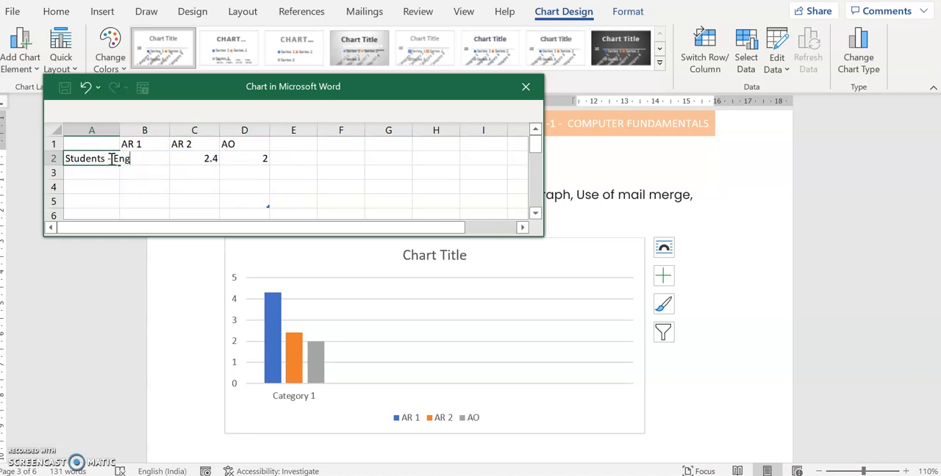
key("Tab")
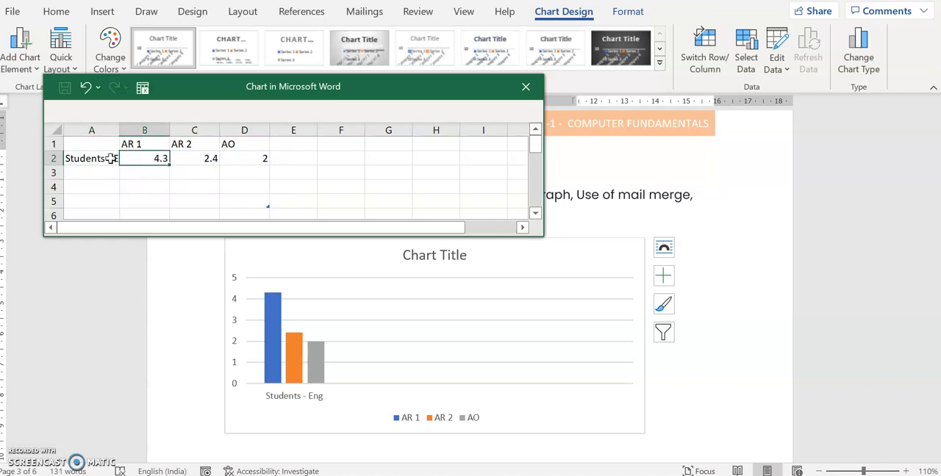
- Set the "Students - Eng" values to 12 for AR 1, 14 for AR 2 and 6 for AO
type("12")
key("Tab")
type("14")
key("Tab")
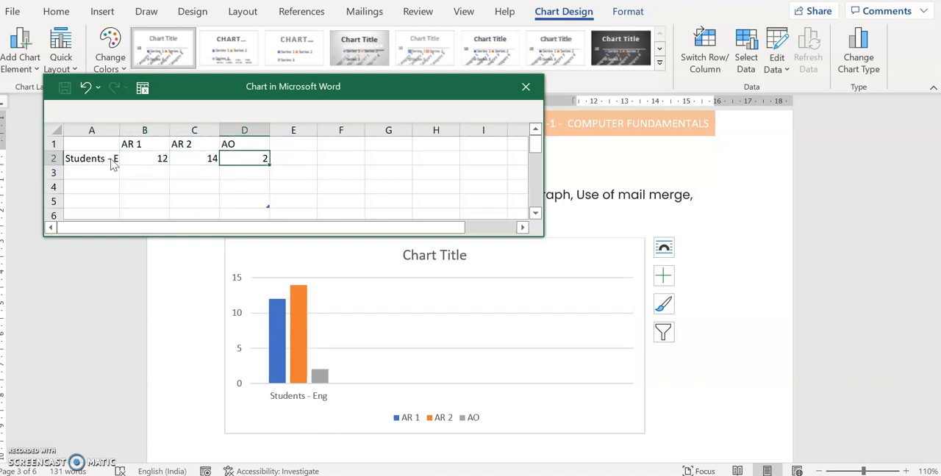
type("6")
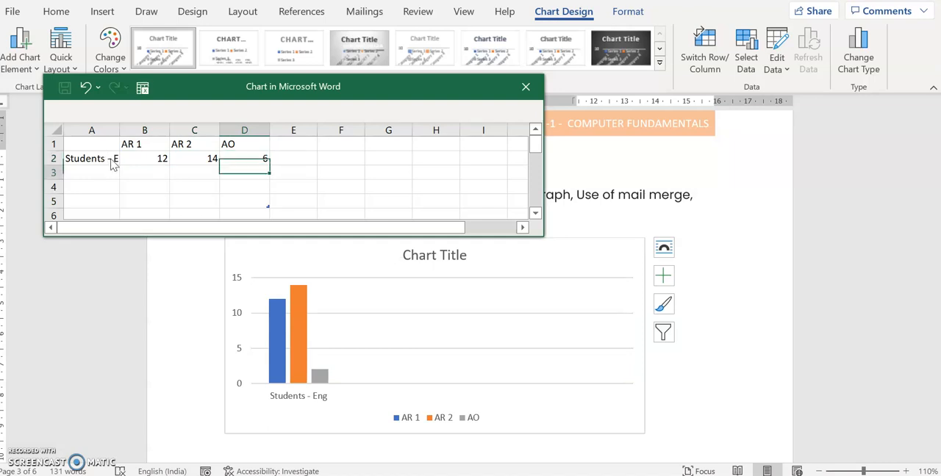
key("Return")
- Fill row 3 with the label "Students - Guj" and the values 13 for AR 1, 20 for AR 2 and 9 for AO
type("St")
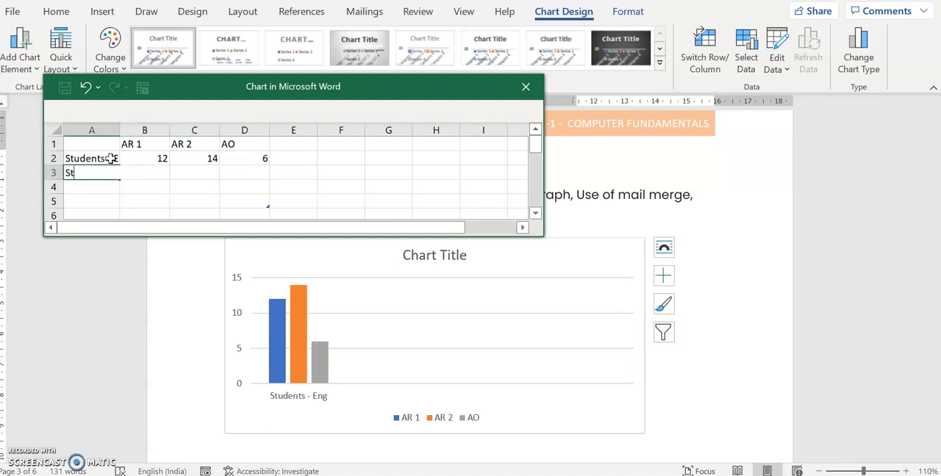
type("duenudents - Guj")
key("Tab")
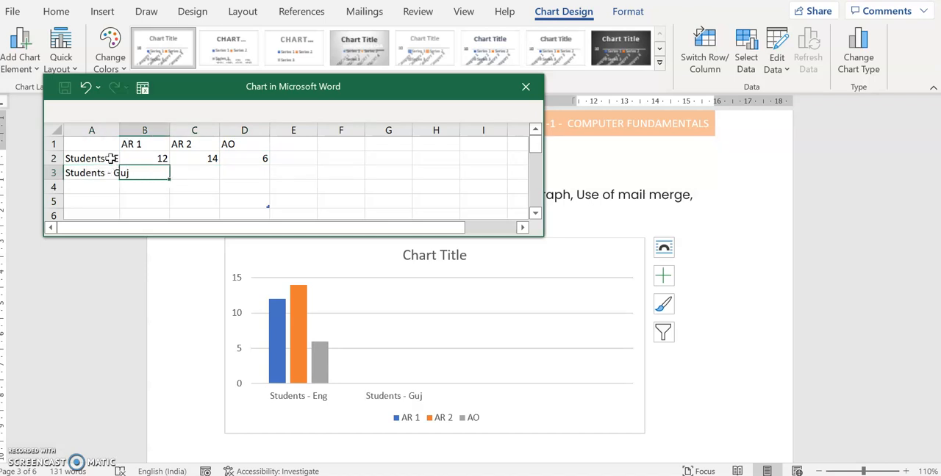
type("1")
key("Tab")
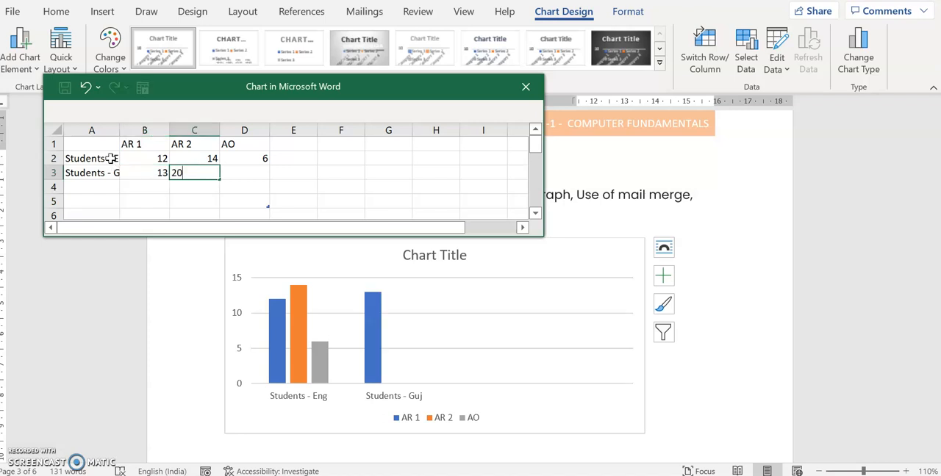
key("Tab")
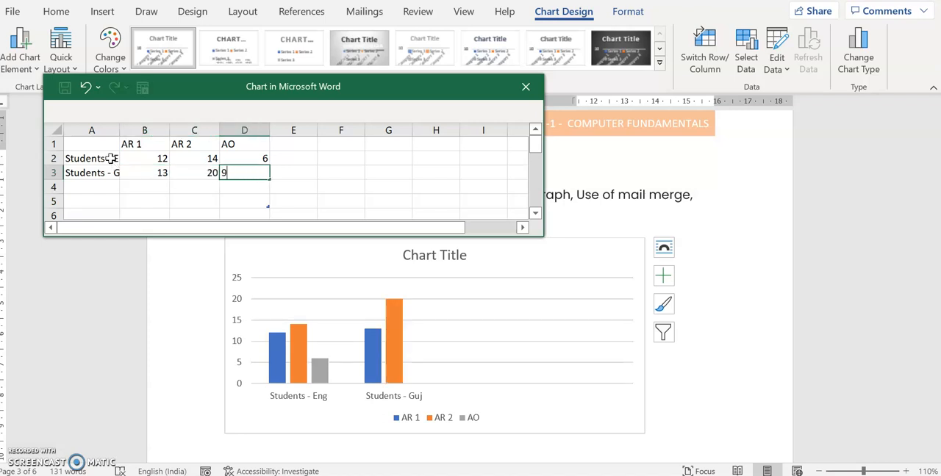
key("Return")
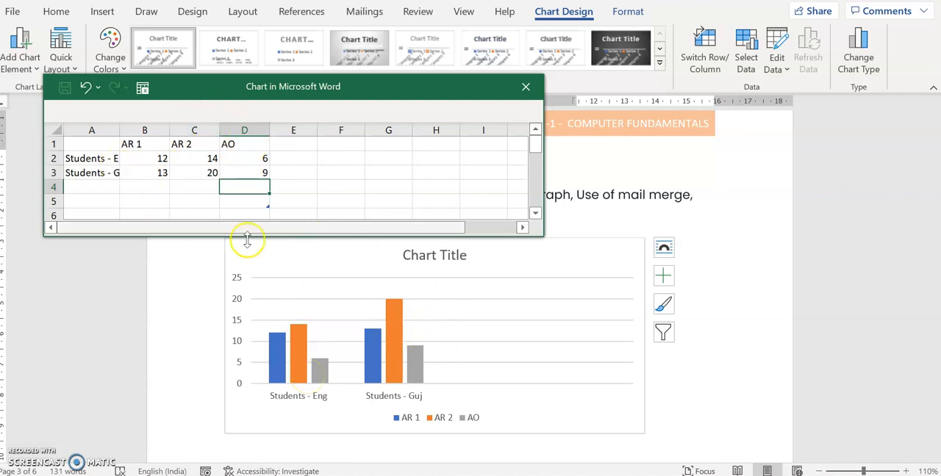
- Open the chart area's formatting options and close the chart's data sheet
double_click(447, 250)
left_click(450, 252)
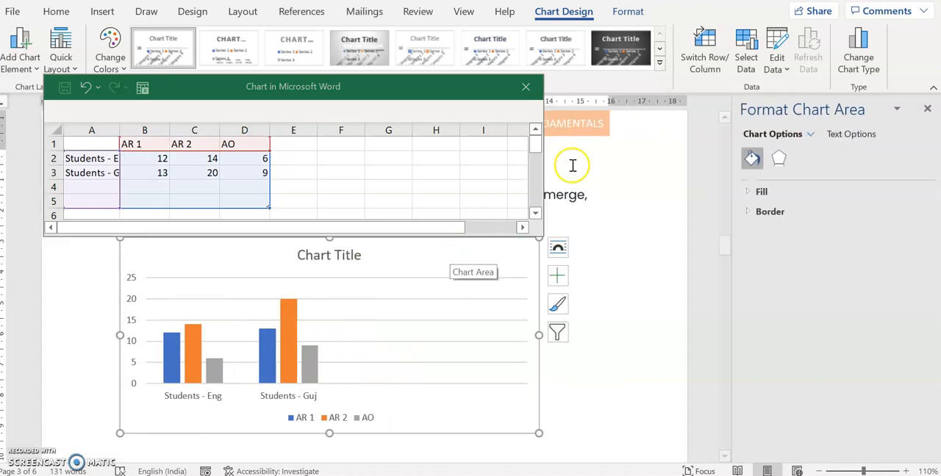
left_click(523, 87)
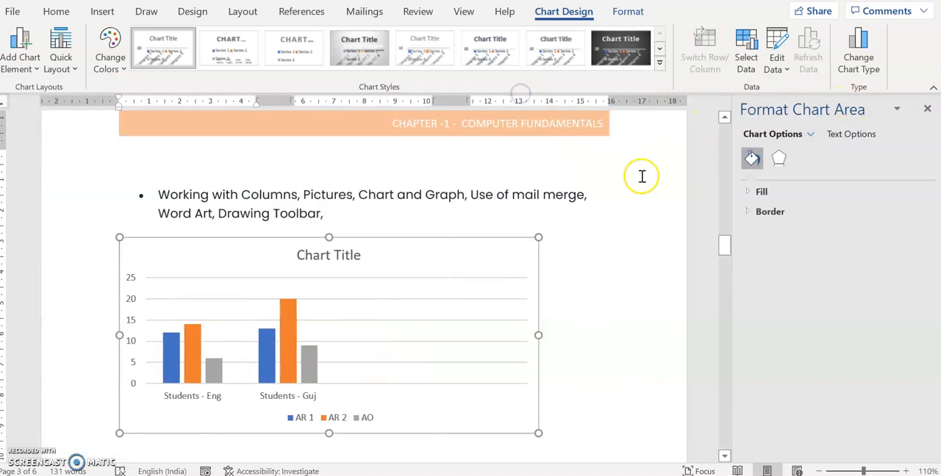
- Replace the chart title's placeholder text with "StudentBA"
left_click(335, 259)
left_click(336, 259)
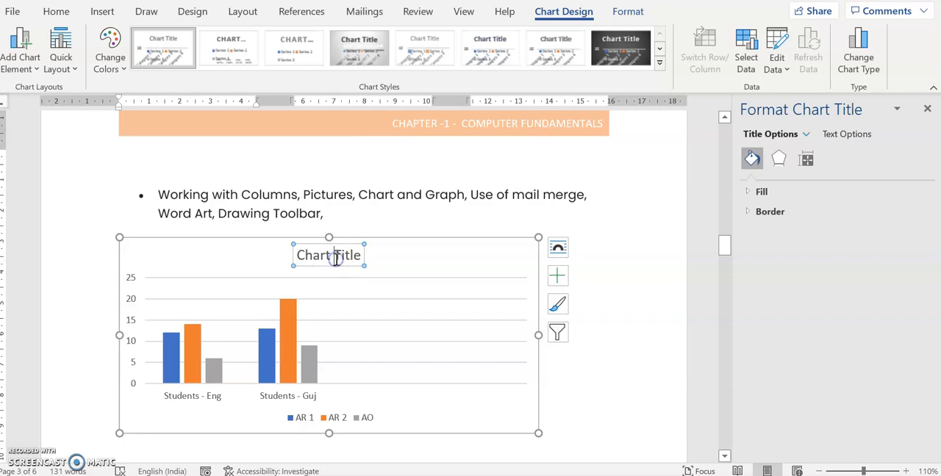
key("Home")
key("shift+End")
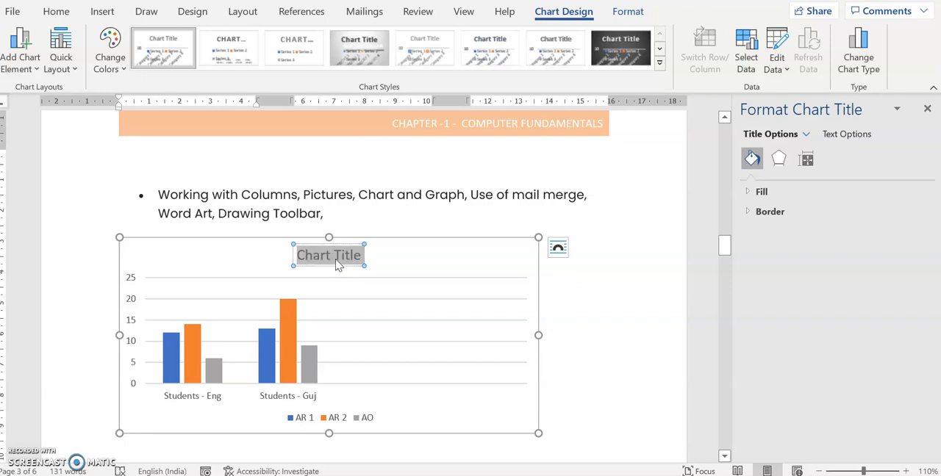
type("Students")
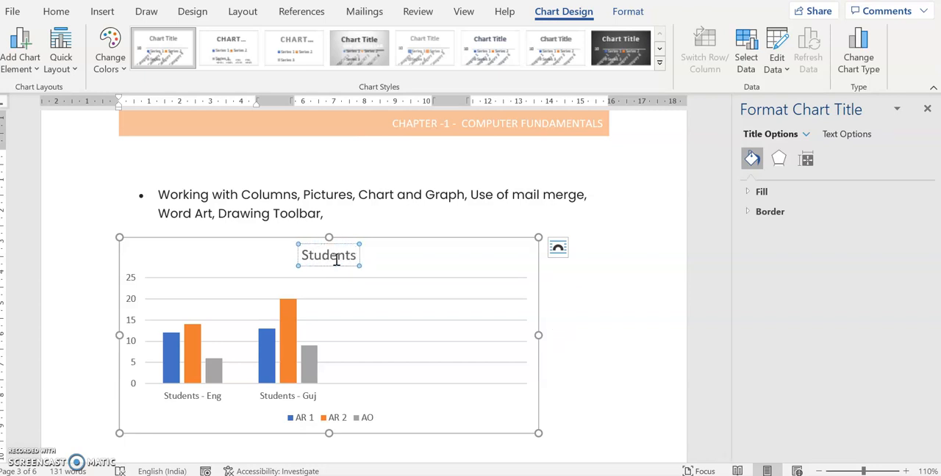
key("BackSpace")
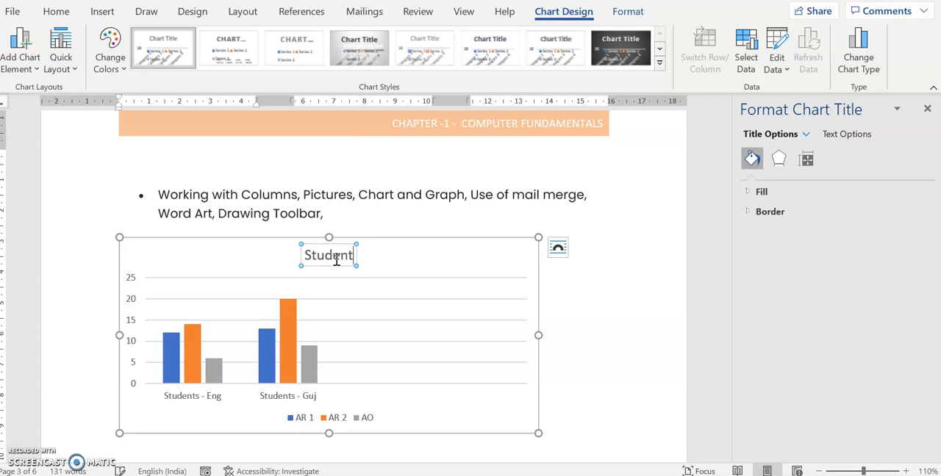
type("s")
key("BackSpace")
type("BA")
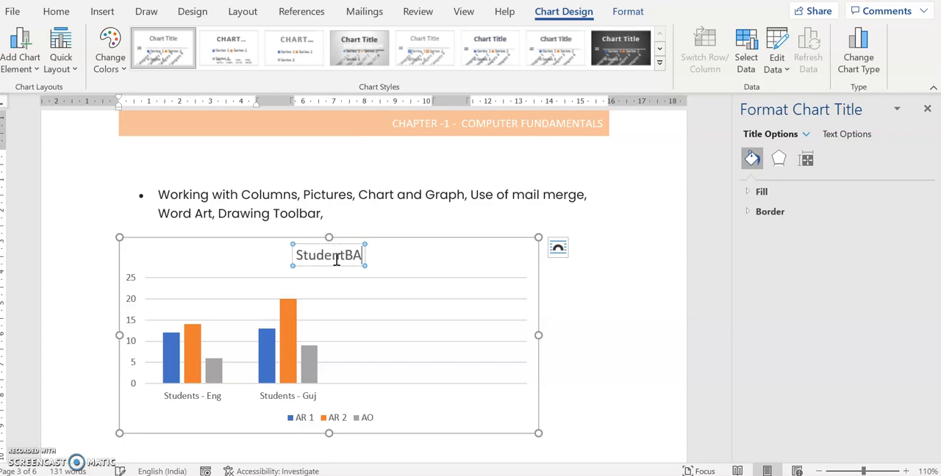
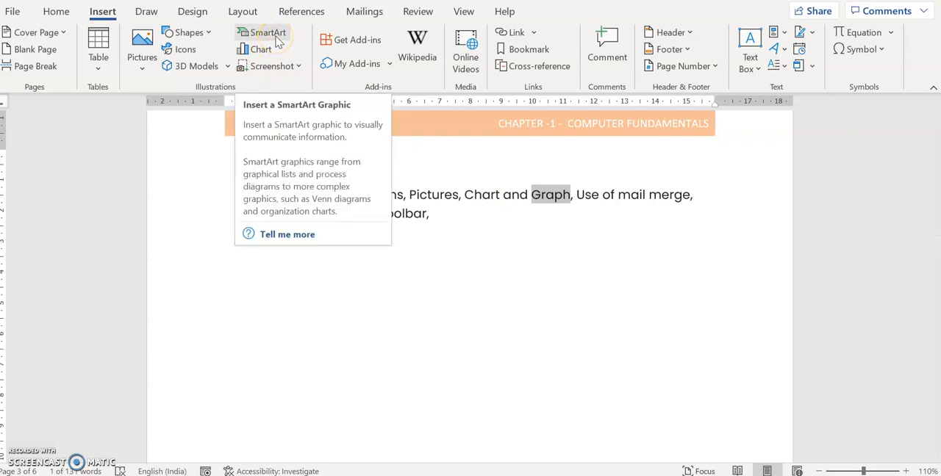
- Insert an Organization Chart SmartArt graphic from the Hierarchy category in place of the selected word "Graph"
left_click(272, 37)
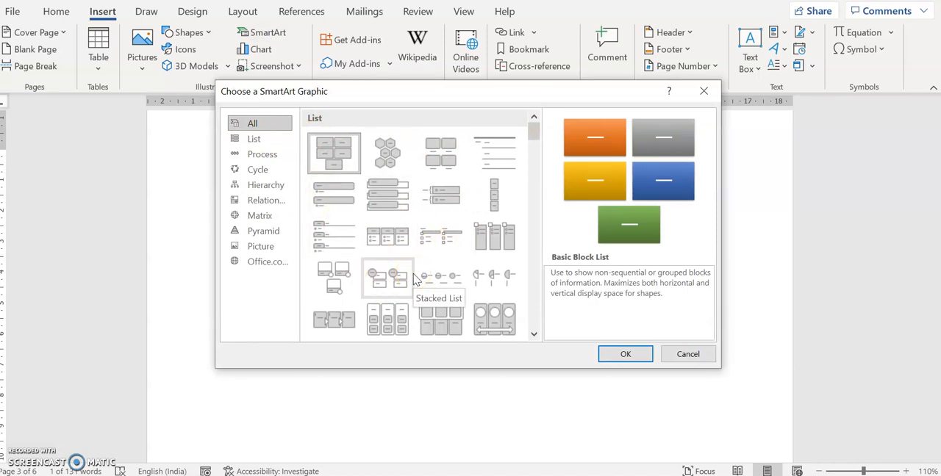
left_click(269, 144)
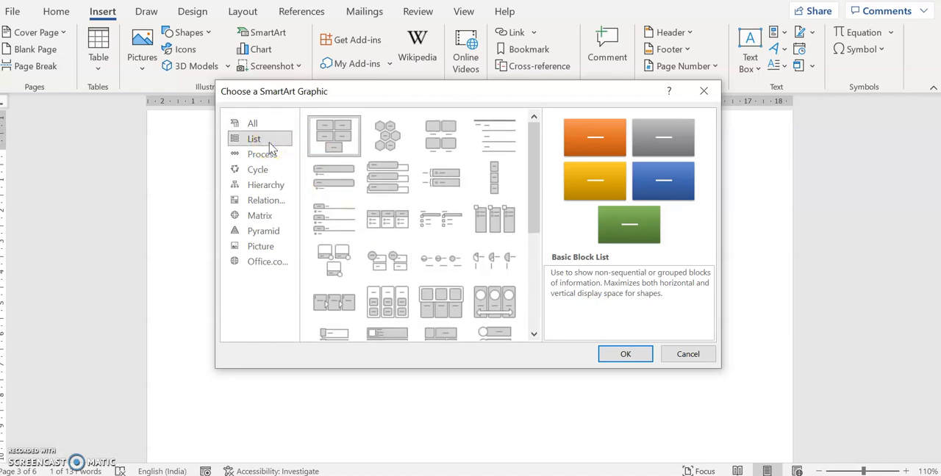
left_click(274, 157)
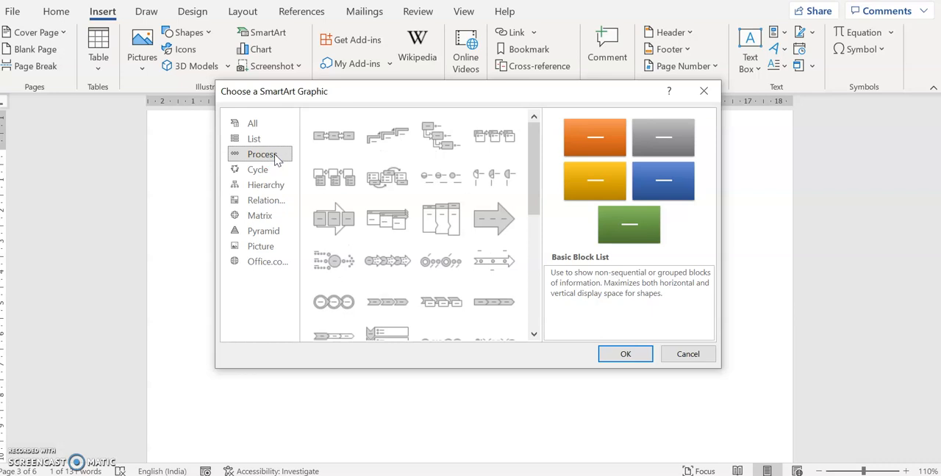
left_click(280, 172)
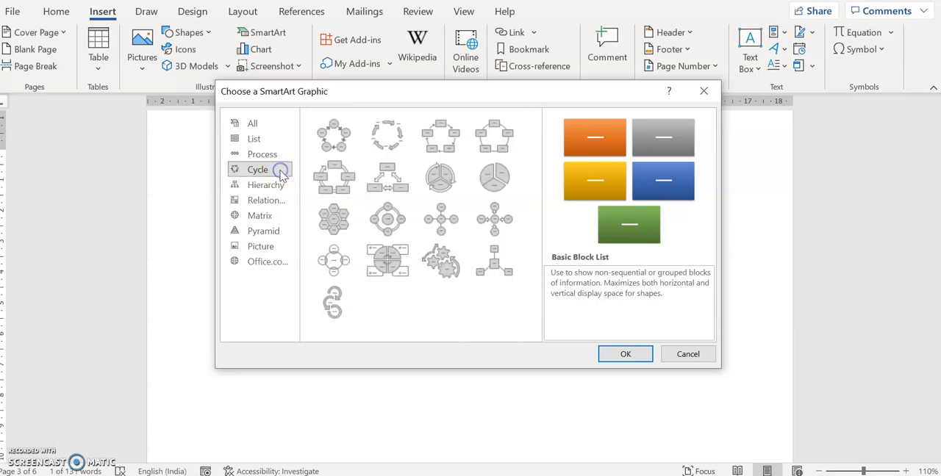
left_click(284, 184)
left_click(354, 138)
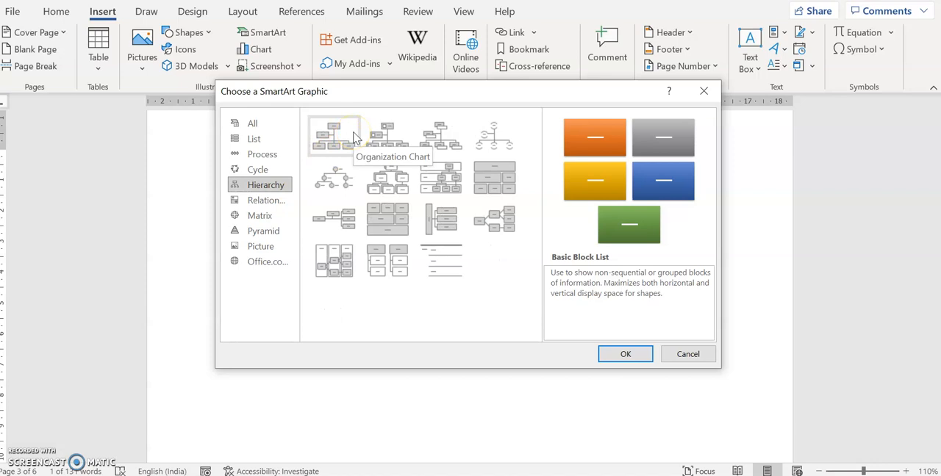
left_click(354, 138)
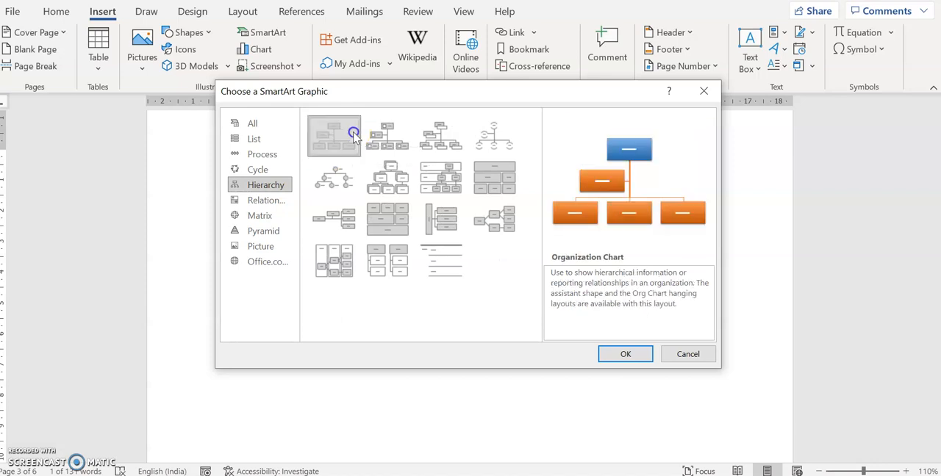
left_click(642, 355)
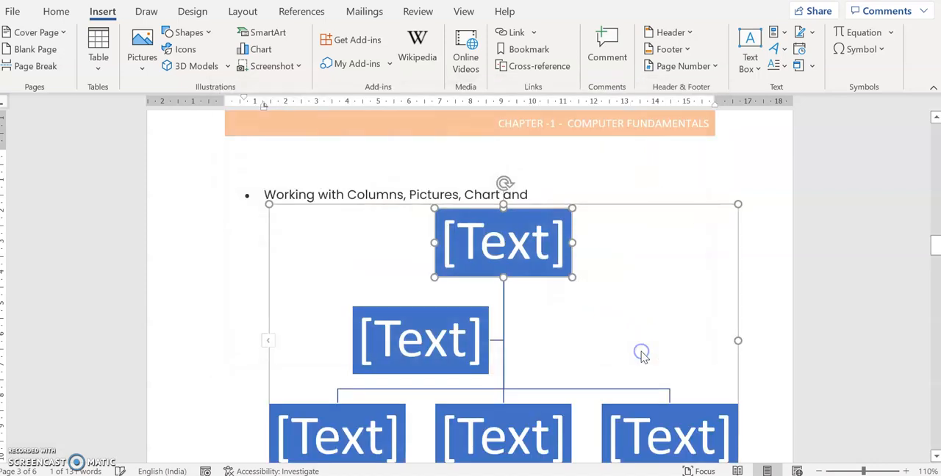
- Label the organization chart's topmost box "CEO" and the assistant box beneath it "Lead"
left_click(503, 243)
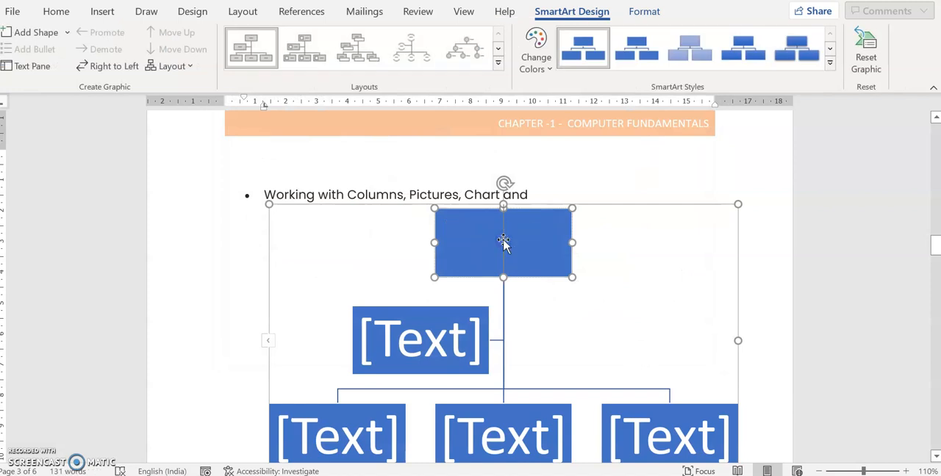
type("Head")
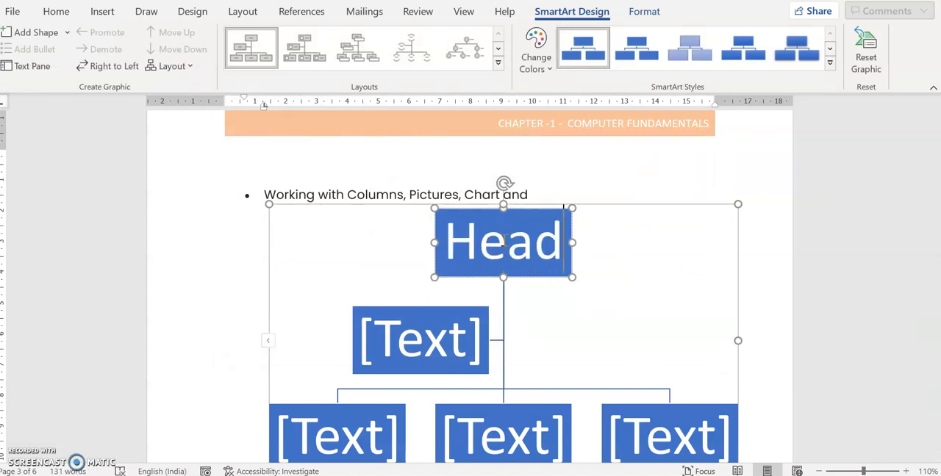
key("BackSpace")
key("BackSpace")
key("BackSpace")
key("BackSpace")
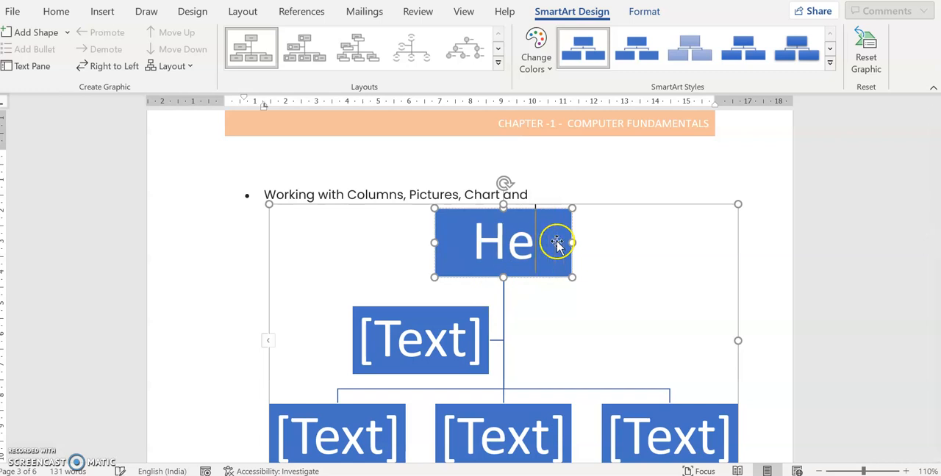
type("CEO")
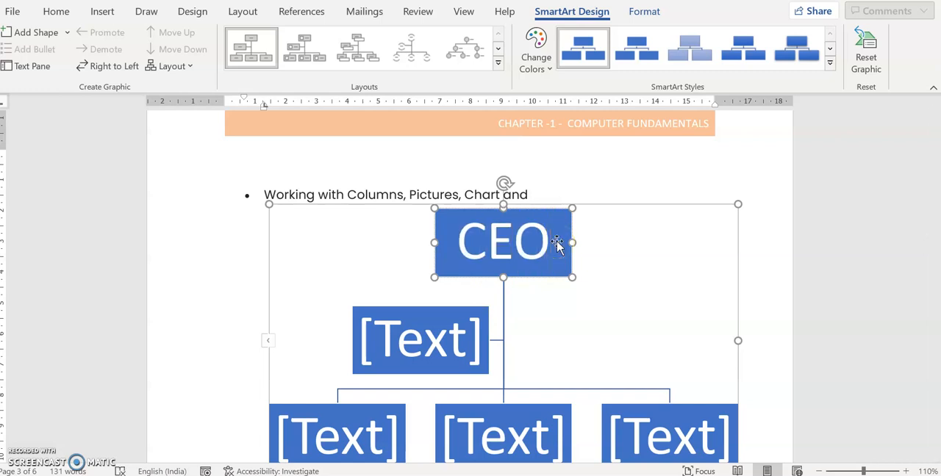
left_click(452, 336)
type("L")
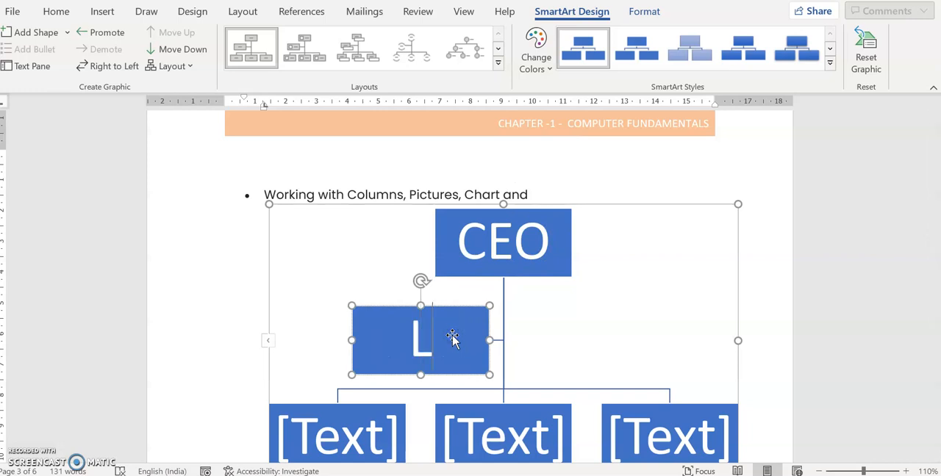
type("Lead")
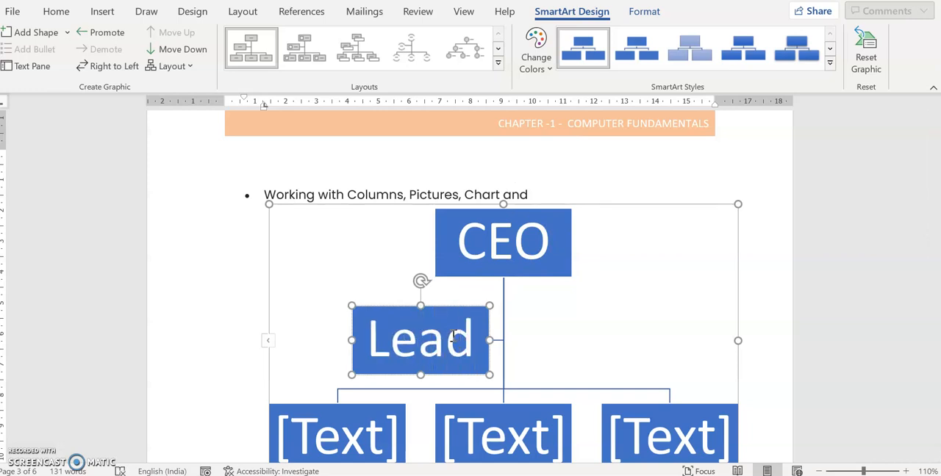
- Label the three lowest-level boxes of the organization chart "E1", "E2" and "E3" in order
left_click(381, 424)
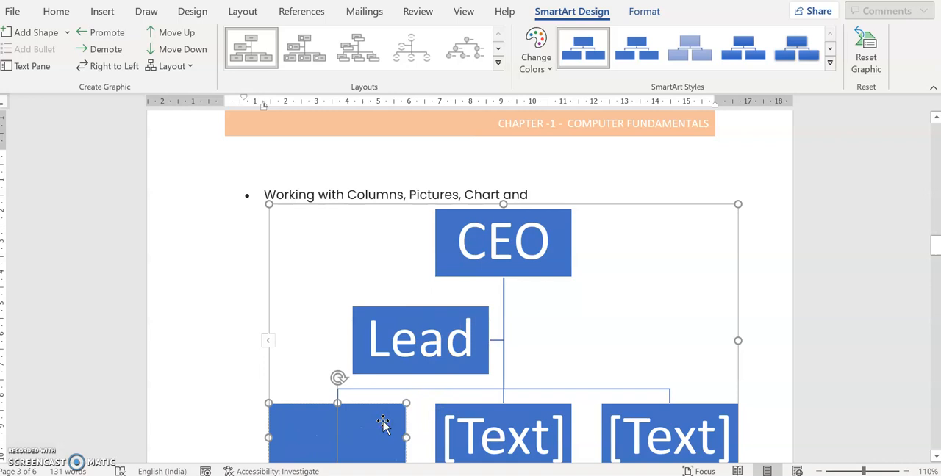
type("E1")
left_click(474, 433)
type("E2")
left_click(665, 432)
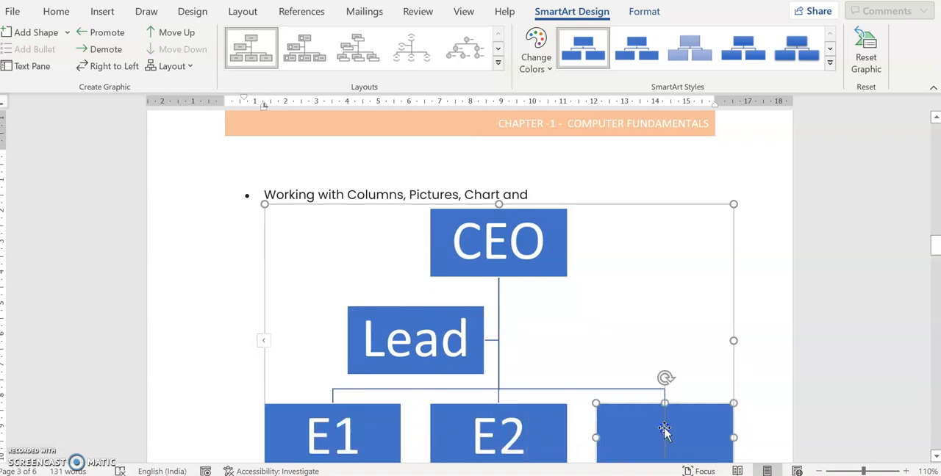
type("E3")
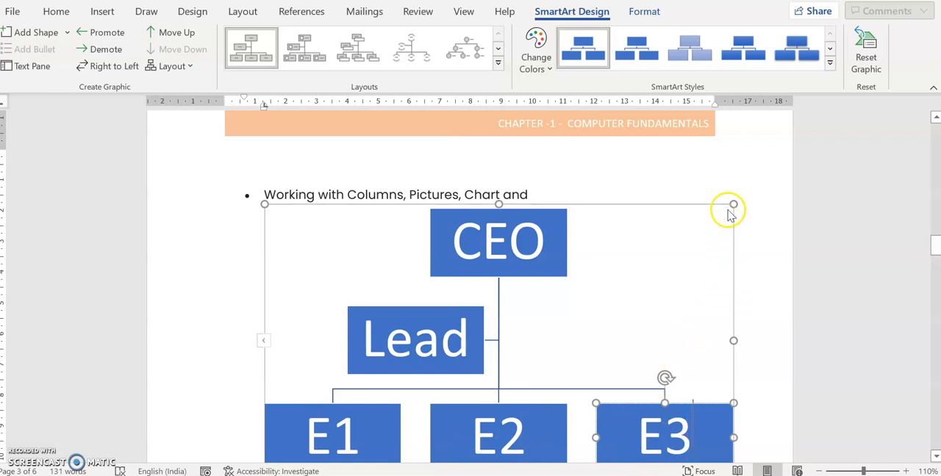
- Move the organization chart directly below the bulleted paragraph and shrink it to about 7.5 cm wide
left_click_drag(734, 204, 531, 298)
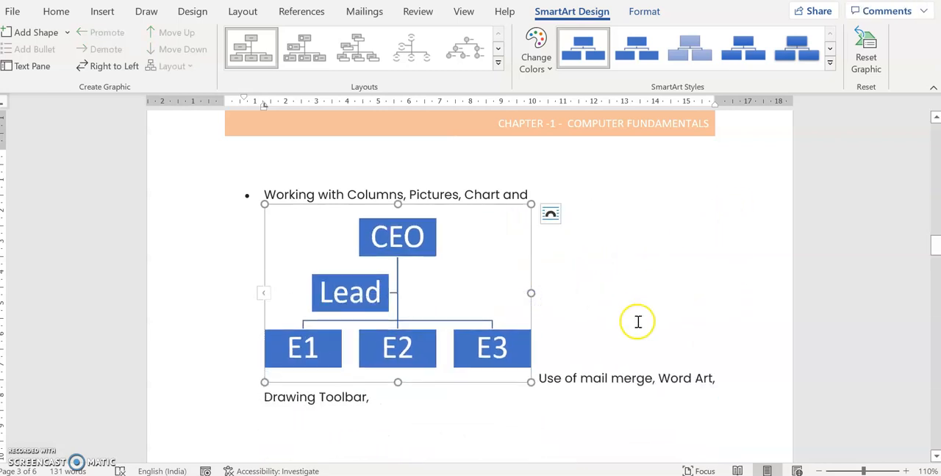
left_click_drag(520, 383, 535, 447)
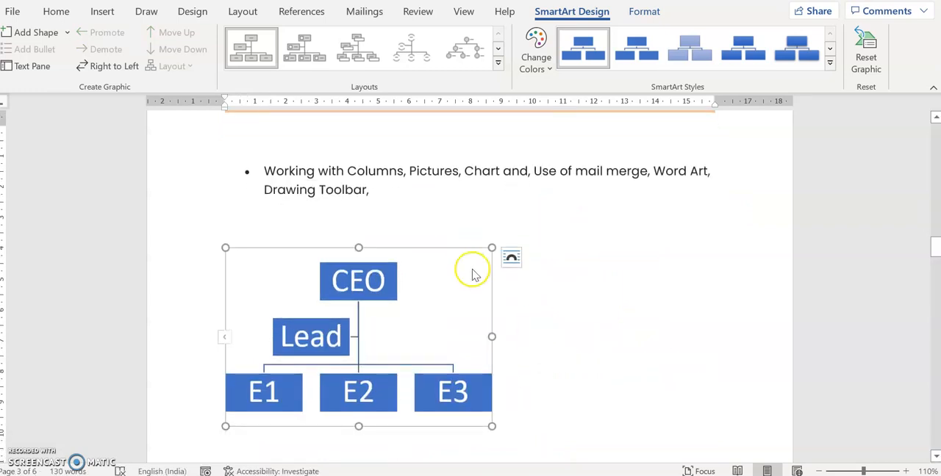
left_click_drag(459, 250, 481, 218)
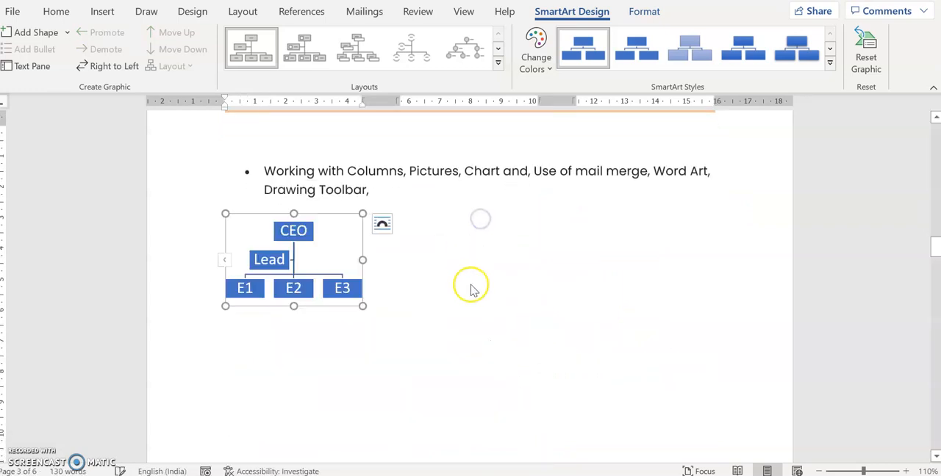
left_click_drag(362, 306, 456, 353)
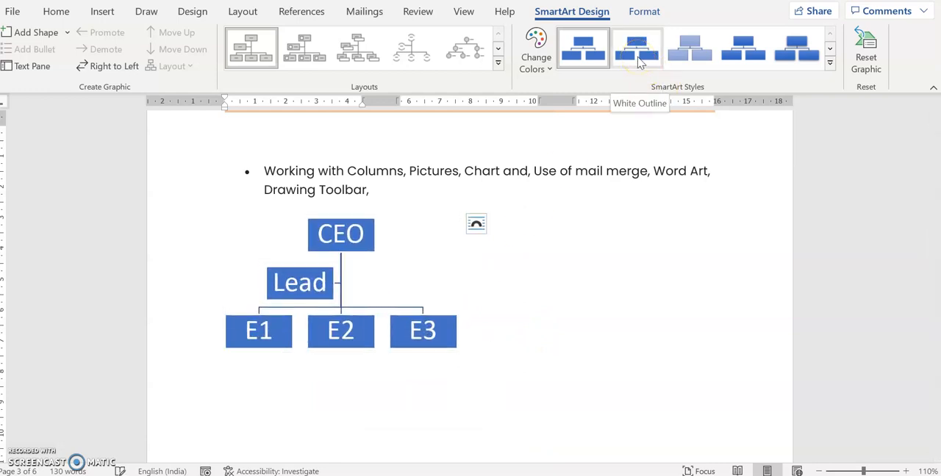
- Apply the first 3-D SmartArt style and the orange-and-yellow Colorful colour scheme to the organization chart
left_click(830, 63)
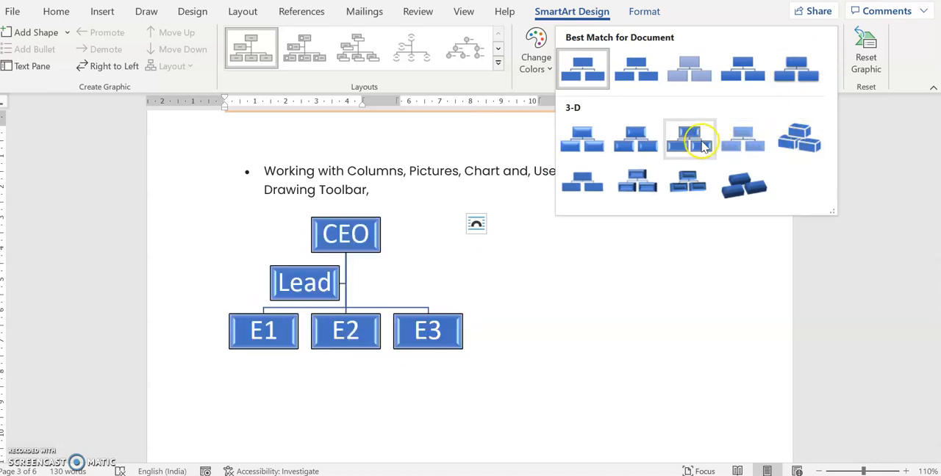
left_click(582, 135)
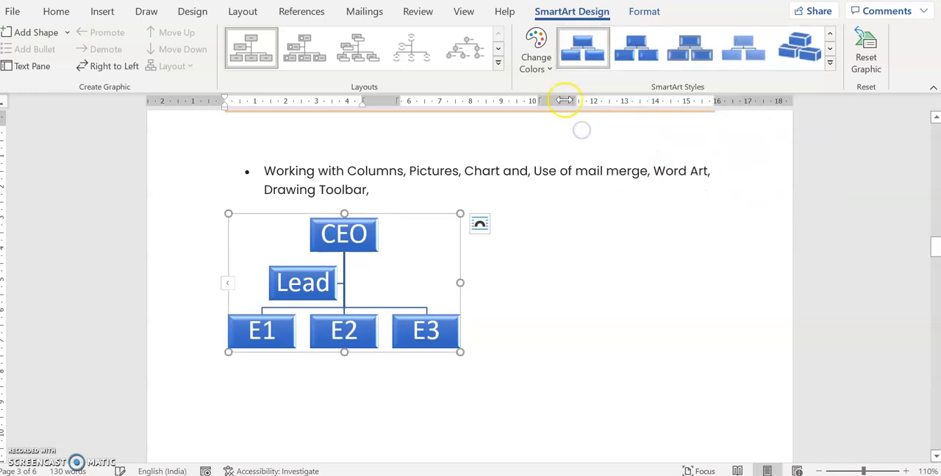
left_click(536, 57)
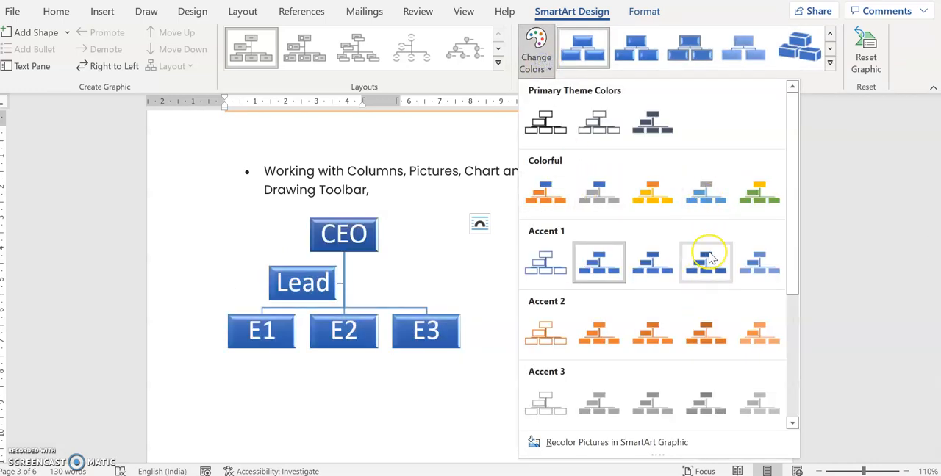
left_click(653, 192)
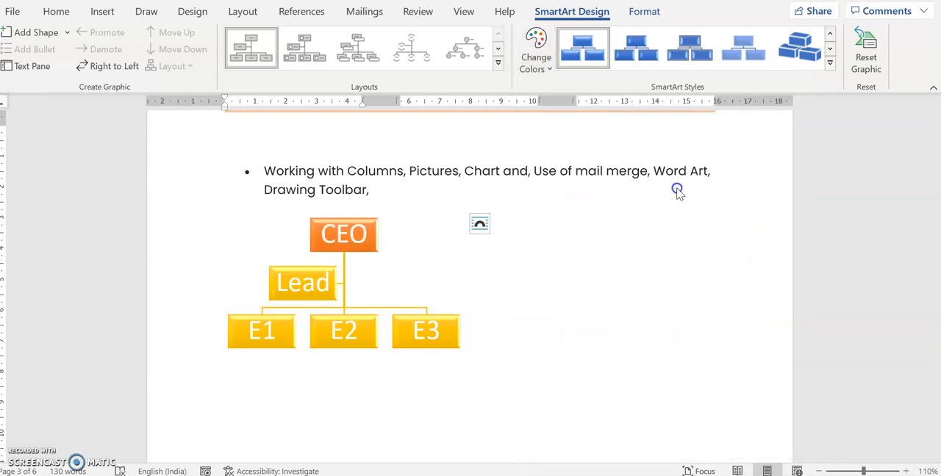
left_click(640, 290)
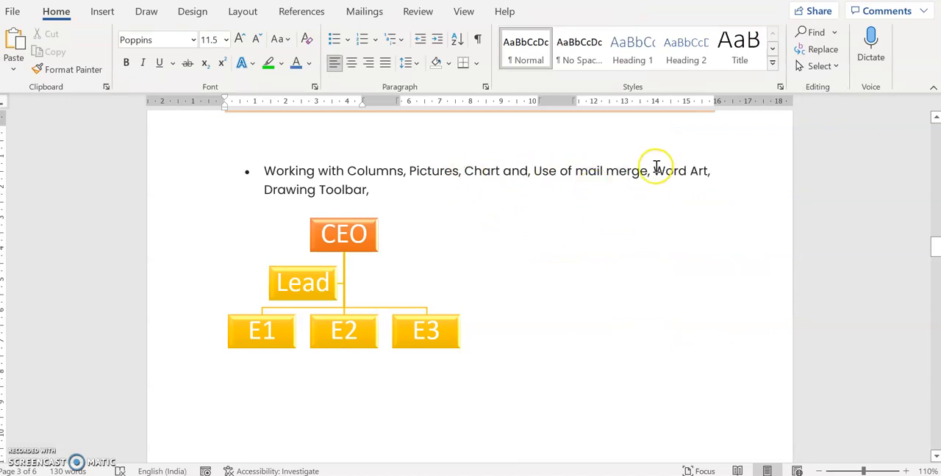
left_click_drag(649, 171, 719, 171)
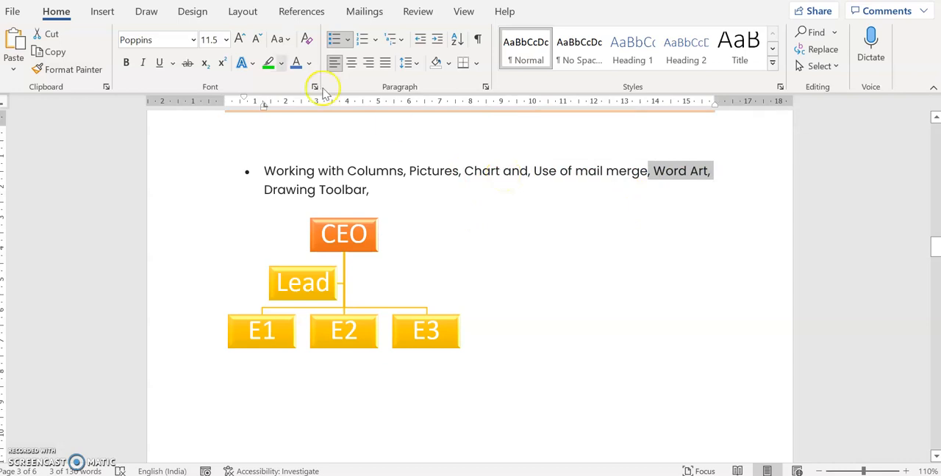
left_click(102, 13)
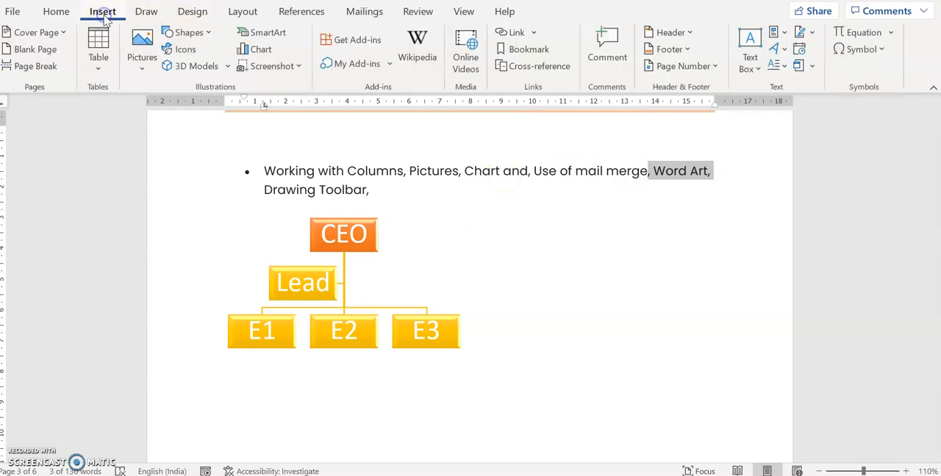
left_click(599, 227)
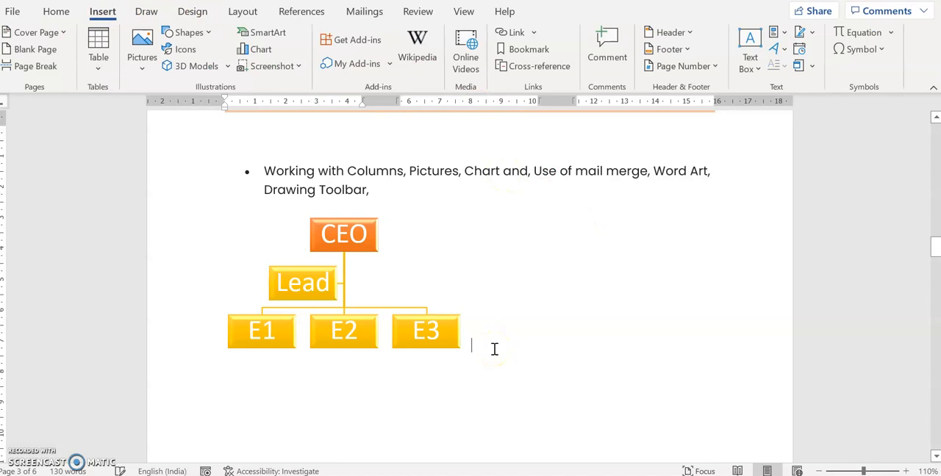
- Delete the whole organization chart graphic below the bulleted paragraph
left_click(363, 279)
left_click(393, 216)
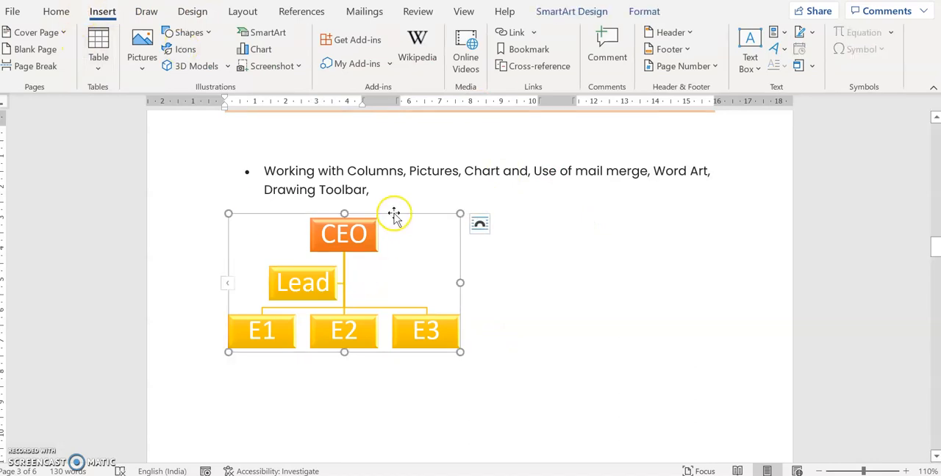
key("Delete")
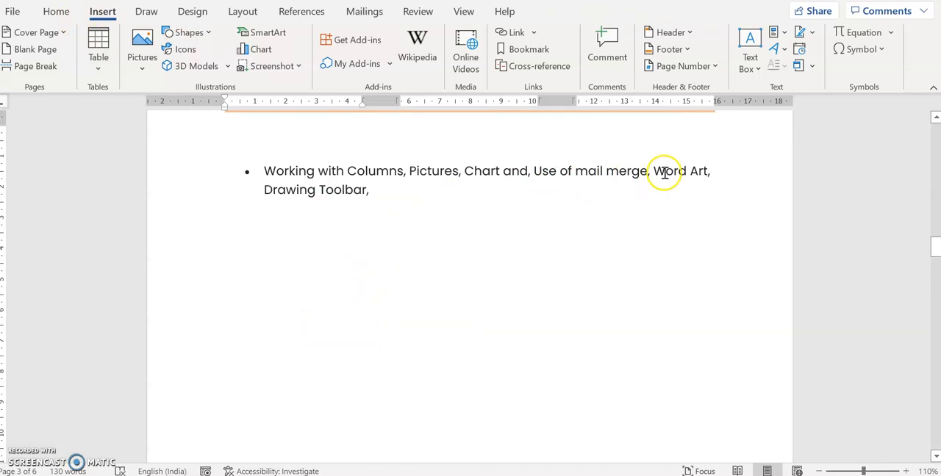
- Insert WordArt reading "Happy Birthday" below the bulleted paragraph, using the black hard-shadow style that is first in the third row
left_click_drag(653, 171, 710, 171)
left_click(306, 248)
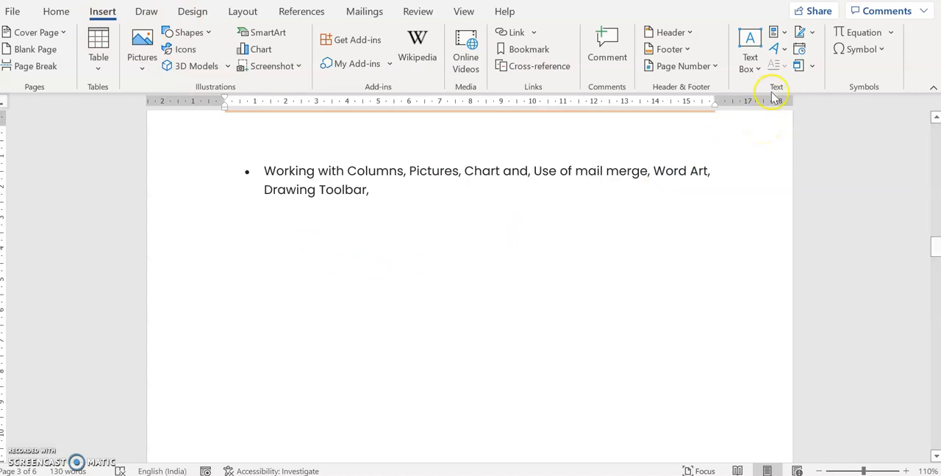
left_click(783, 54)
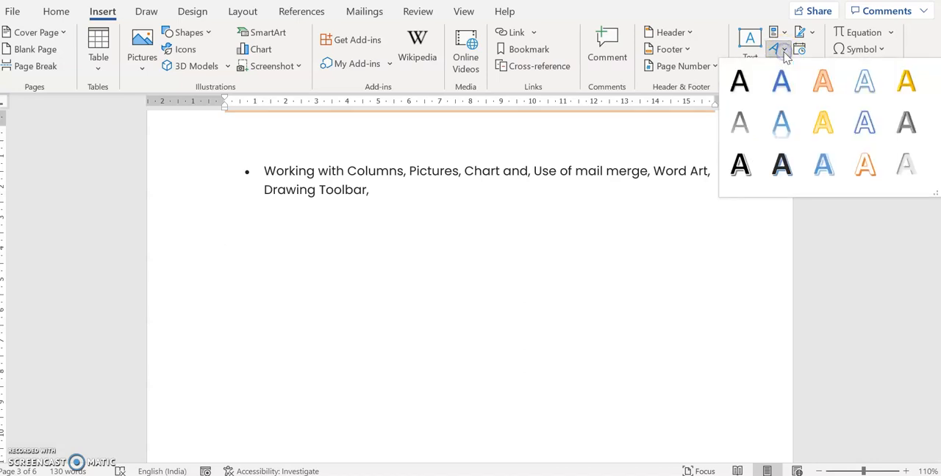
left_click_drag(935, 193, 929, 332)
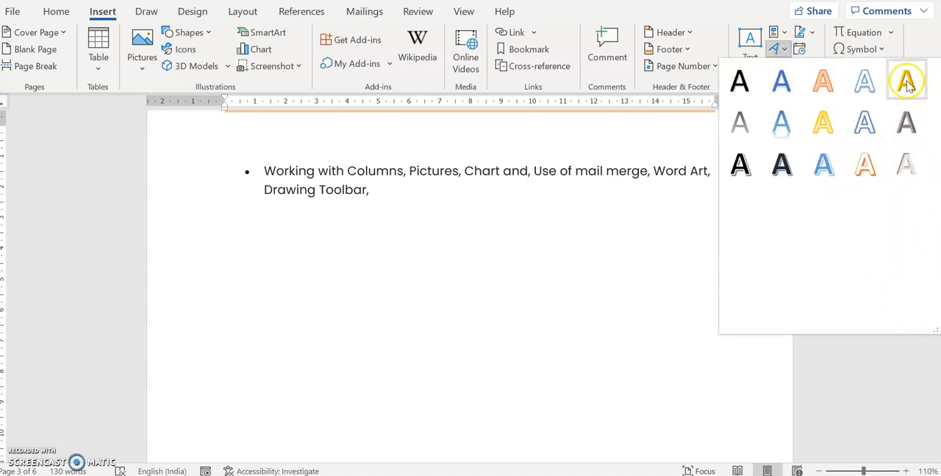
left_click(739, 167)
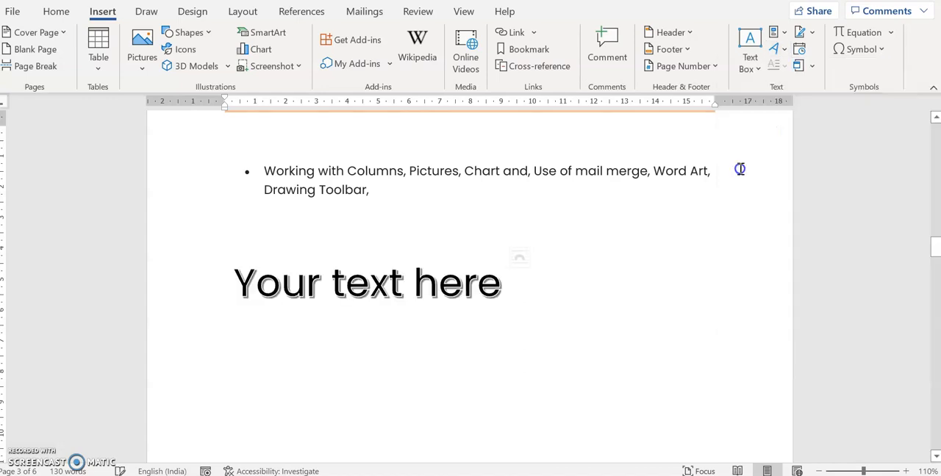
type("H")
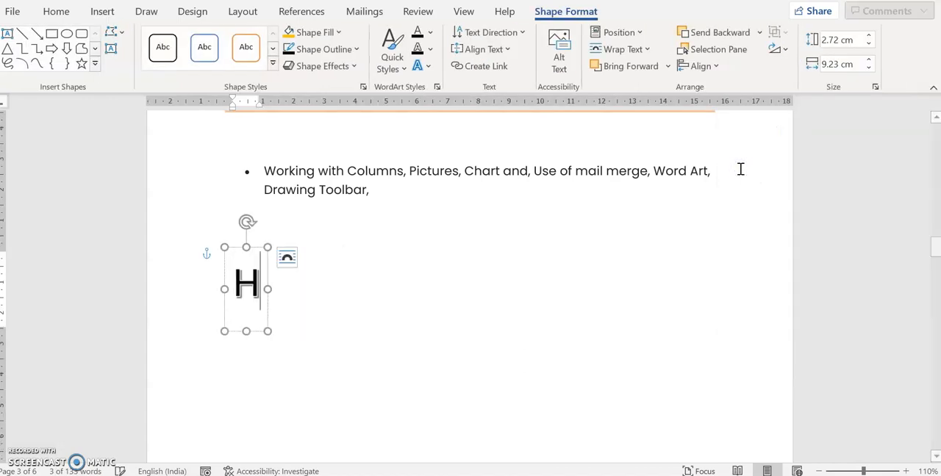
type("appy Birthday")
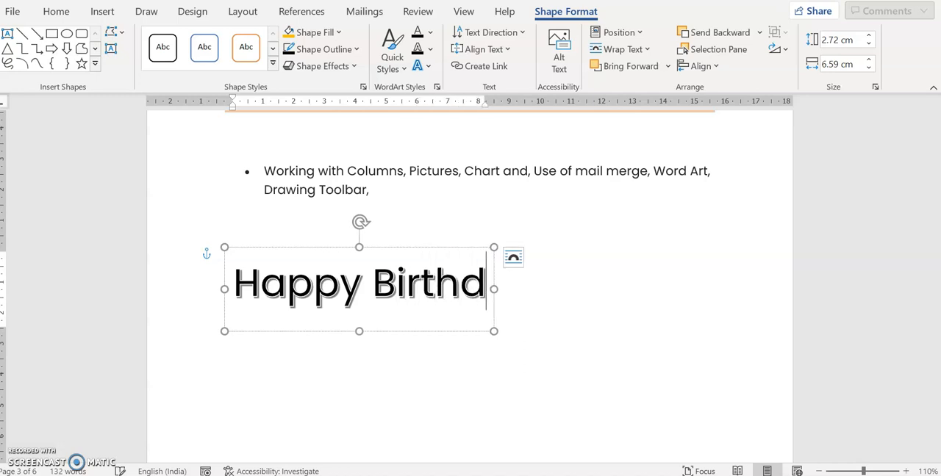
left_click(637, 310)
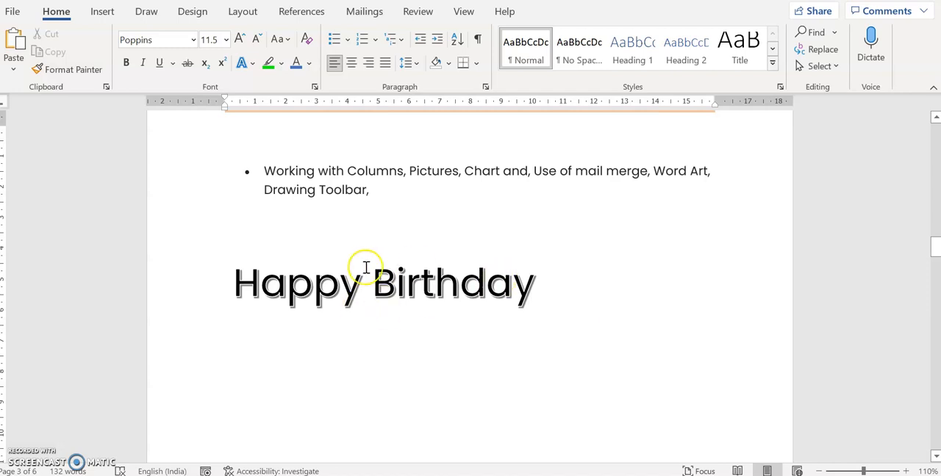
- Try the solid orange theme shape style on the "Happy Birthday" WordArt box and replace it with the orange outline style
left_click(487, 274)
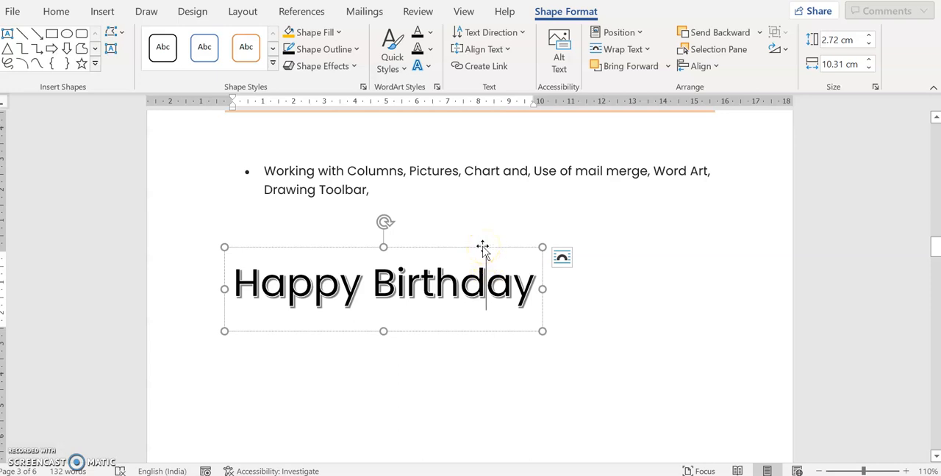
left_click(482, 248)
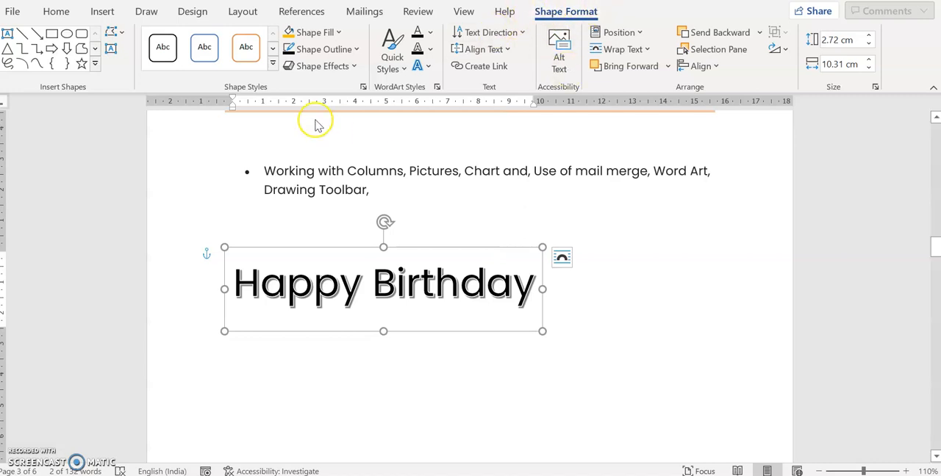
left_click(273, 65)
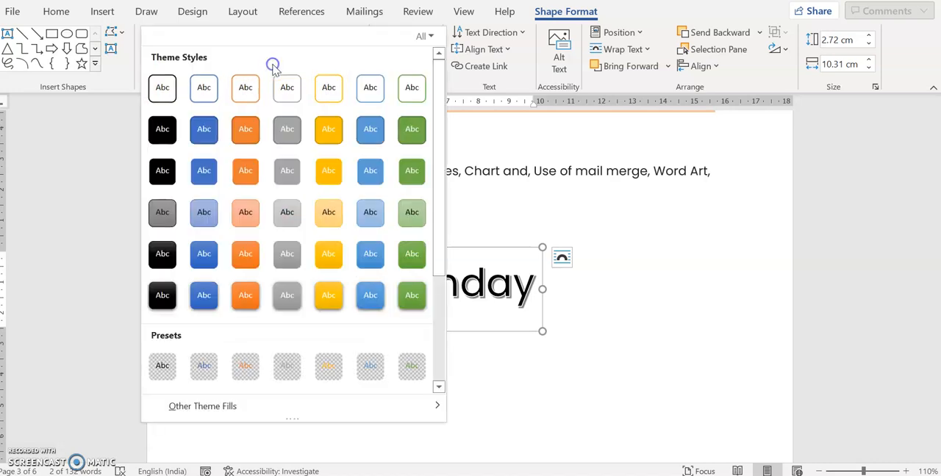
left_click(247, 130)
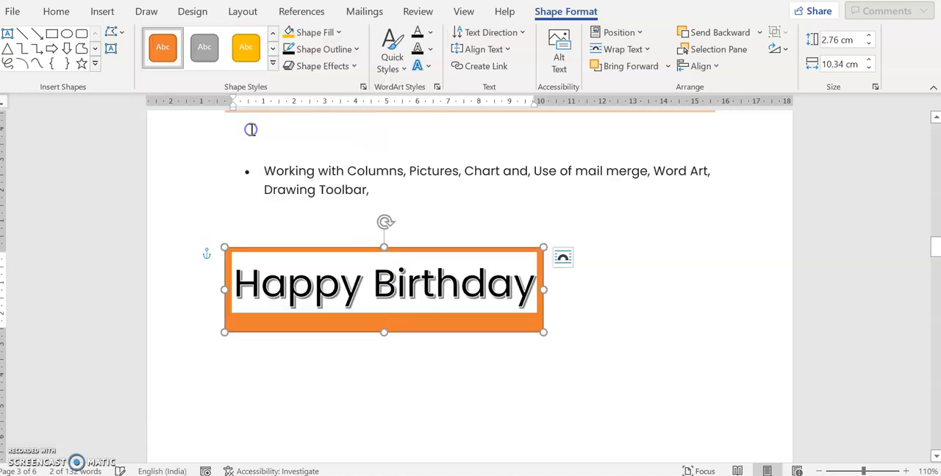
left_click(273, 65)
left_click(248, 88)
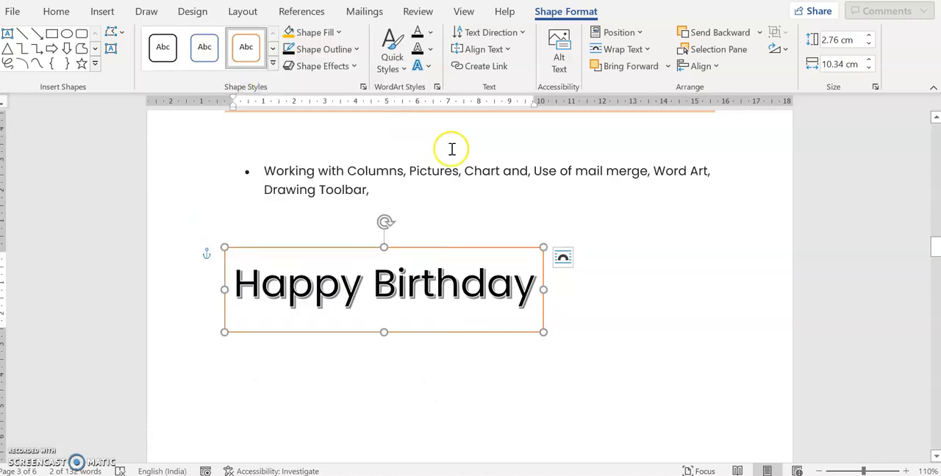
- Fill the "Happy Birthday" WordArt box with the medium blue theme colour
left_click(336, 33)
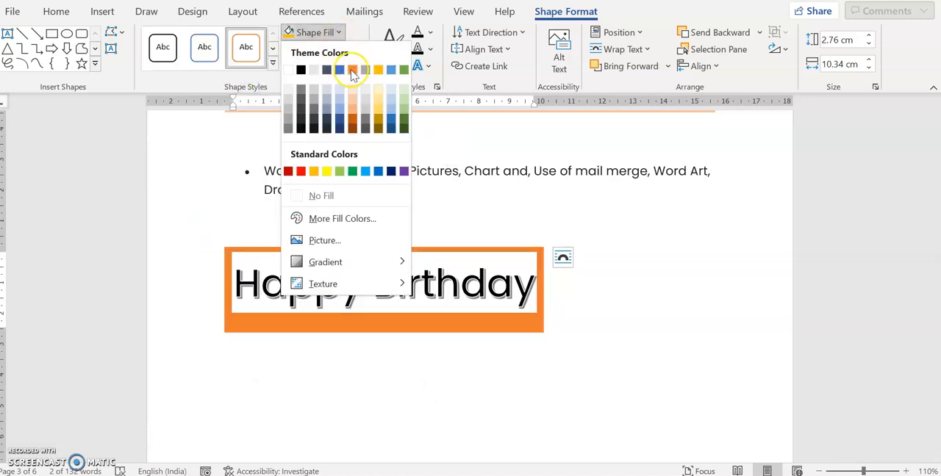
left_click(339, 71)
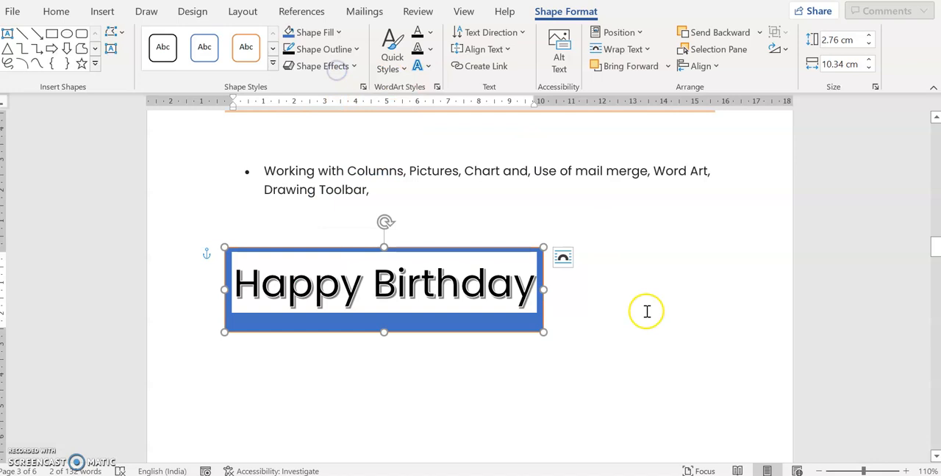
left_click(521, 332)
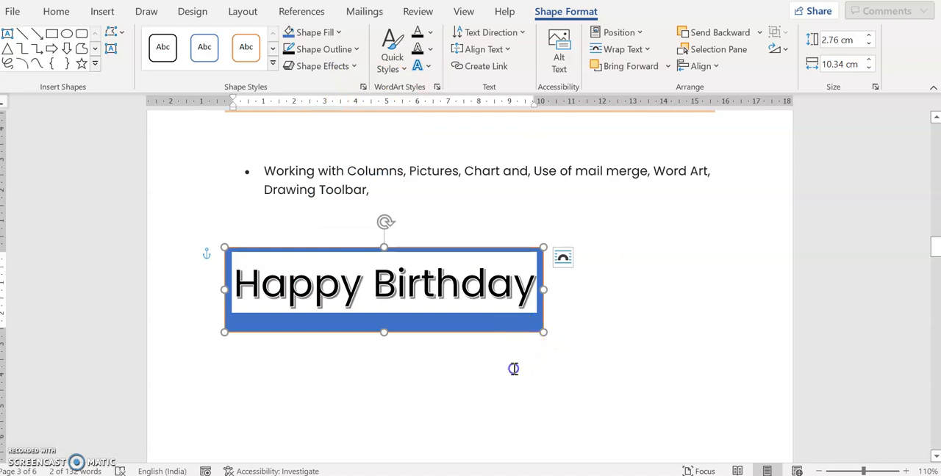
left_click(512, 369)
left_click(443, 250)
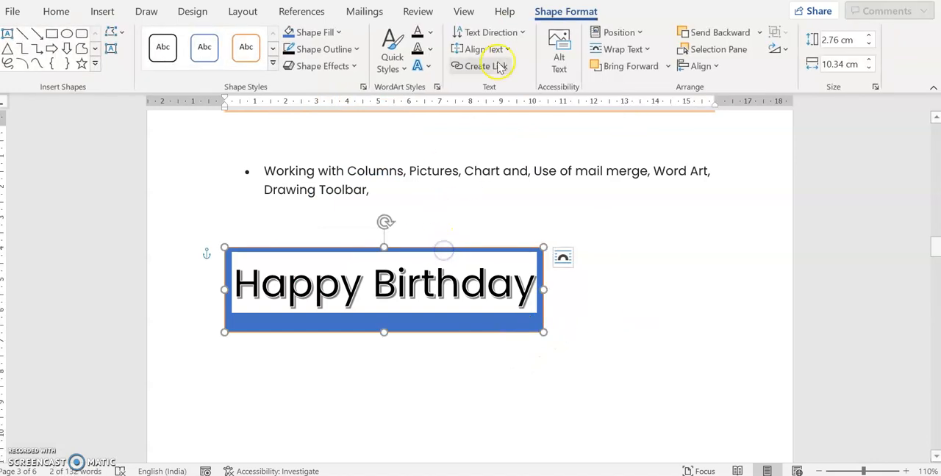
left_click(56, 12)
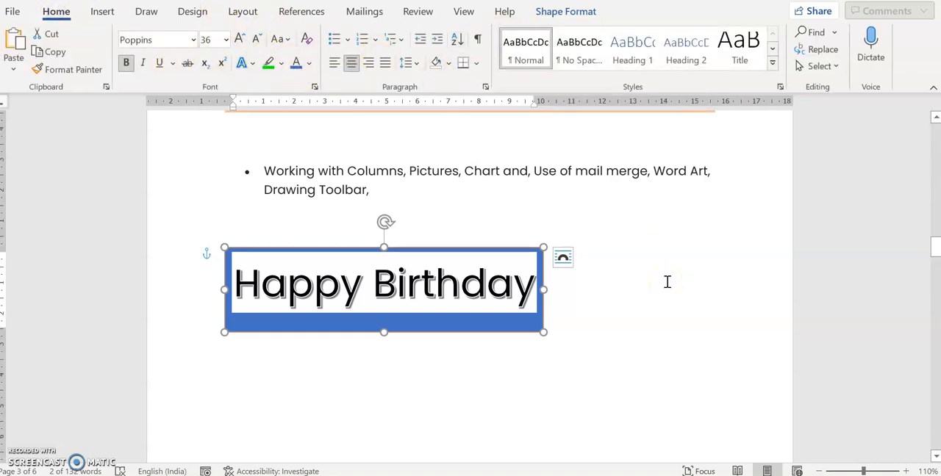
left_click(302, 311)
left_click(478, 369)
- Draw a looping freehand black pen stroke from below the "Happy Birthday" box up around its right side
left_click(653, 171)
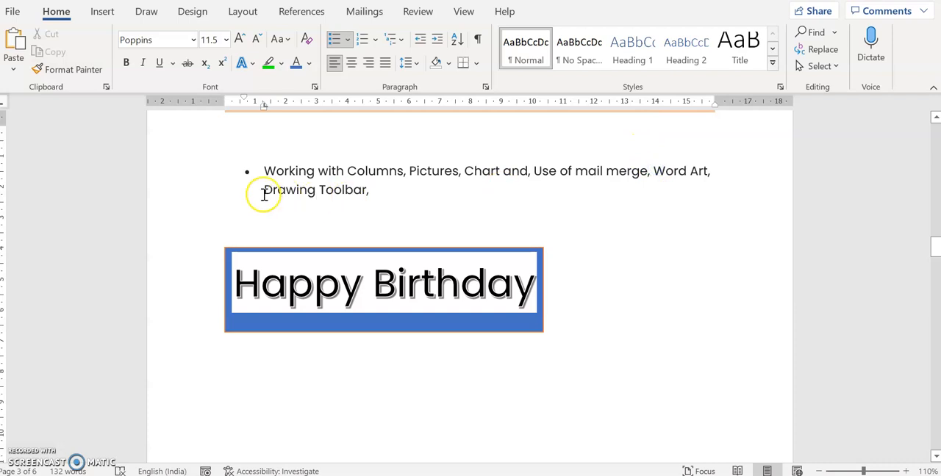
left_click_drag(262, 193, 371, 191)
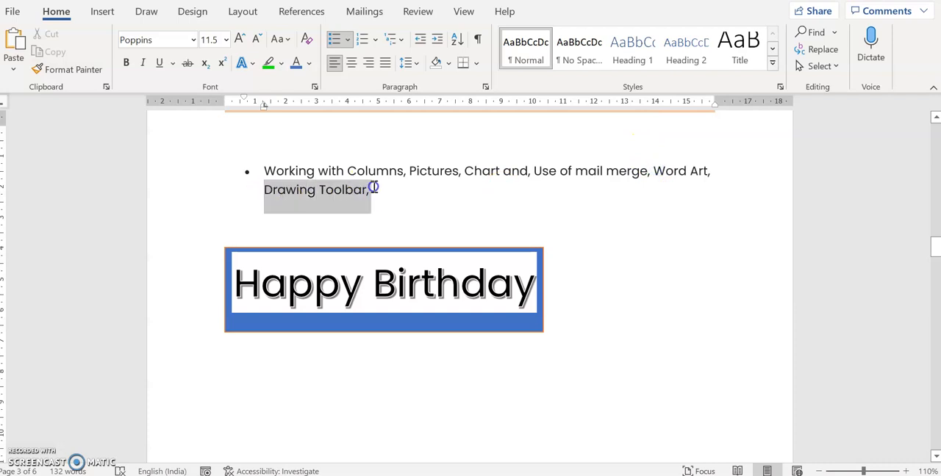
left_click(146, 12)
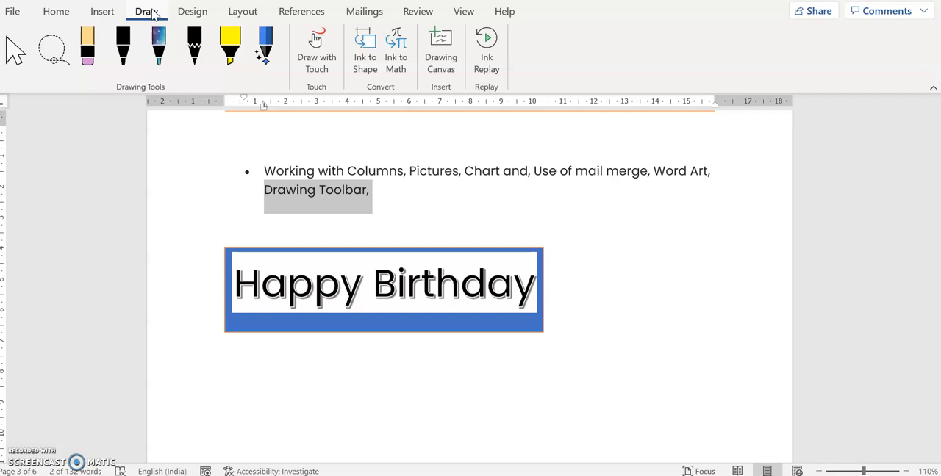
left_click(123, 44)
mouse_move(366, 359)
left_mouse_down()
mouse_move(465, 379)
mouse_move(500, 371)
mouse_move(541, 413)
mouse_move(550, 348)
mouse_move(618, 200)
left_mouse_up()
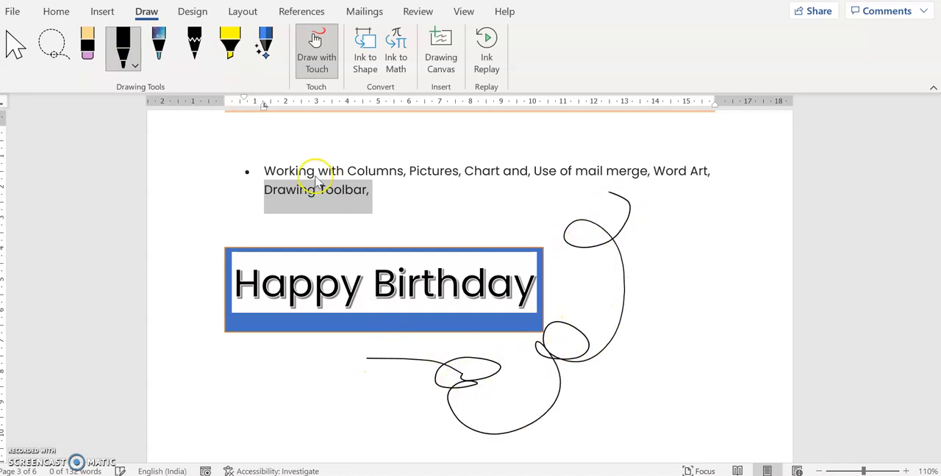
- Draw a wide yellow highlighter stroke around the "Happy Birthday" box and a zigzag galaxy pen stroke over its right end
left_click(229, 44)
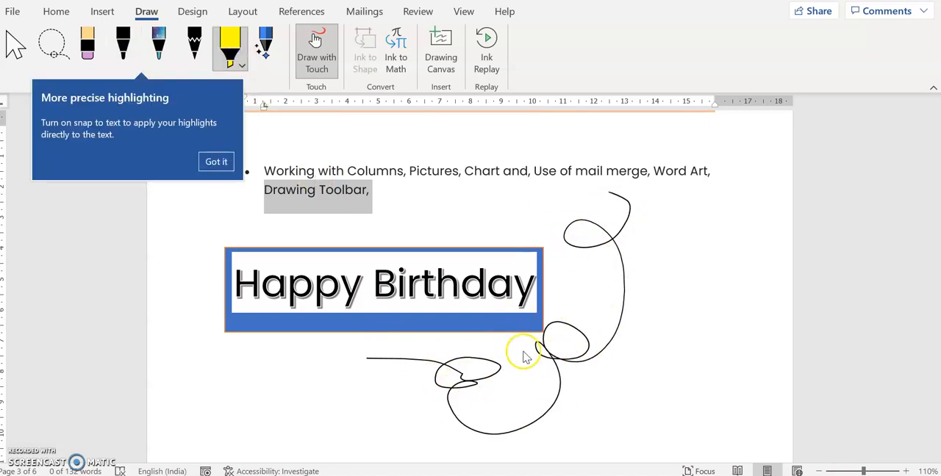
left_click(216, 161)
mouse_move(489, 359)
left_mouse_down()
mouse_move(544, 349)
mouse_move(646, 235)
mouse_move(187, 355)
mouse_move(234, 254)
mouse_move(403, 382)
left_mouse_up()
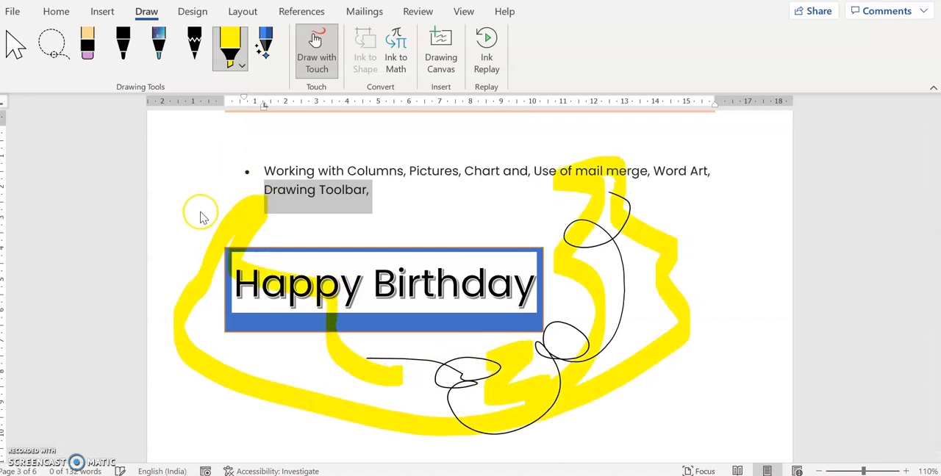
left_click(158, 44)
mouse_move(502, 214)
left_mouse_down()
mouse_move(533, 285)
mouse_move(631, 372)
mouse_move(638, 246)
mouse_move(658, 229)
left_mouse_up()
- Try a freehand Action Pen stroke over the right part of the drawing, dismissing the Help pane first
left_click(276, 43)
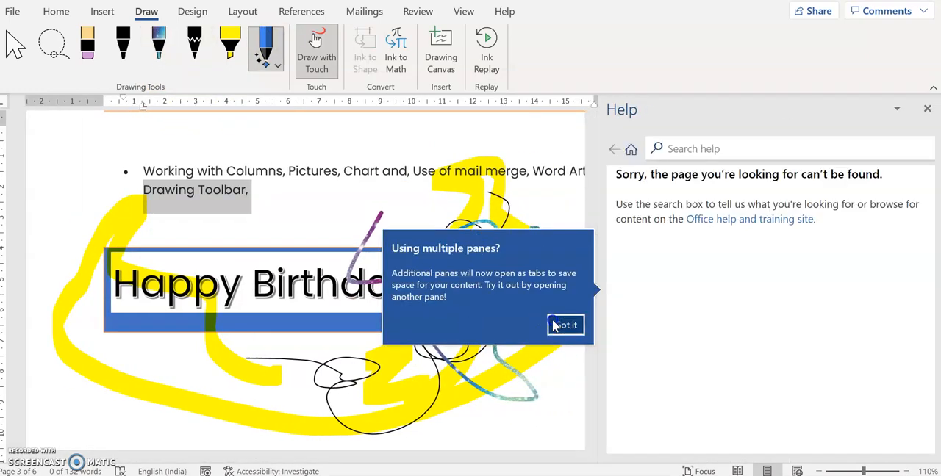
left_click(565, 324)
left_click(927, 108)
mouse_move(491, 208)
left_mouse_down()
mouse_move(294, 223)
mouse_move(294, 388)
mouse_move(485, 368)
mouse_move(643, 389)
left_mouse_up()
left_click(682, 395)
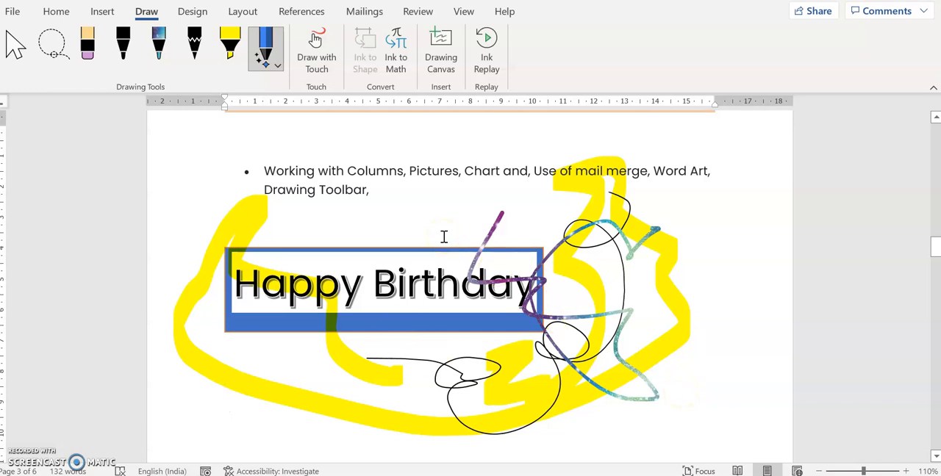
left_click_drag(935, 252, 935, 270)
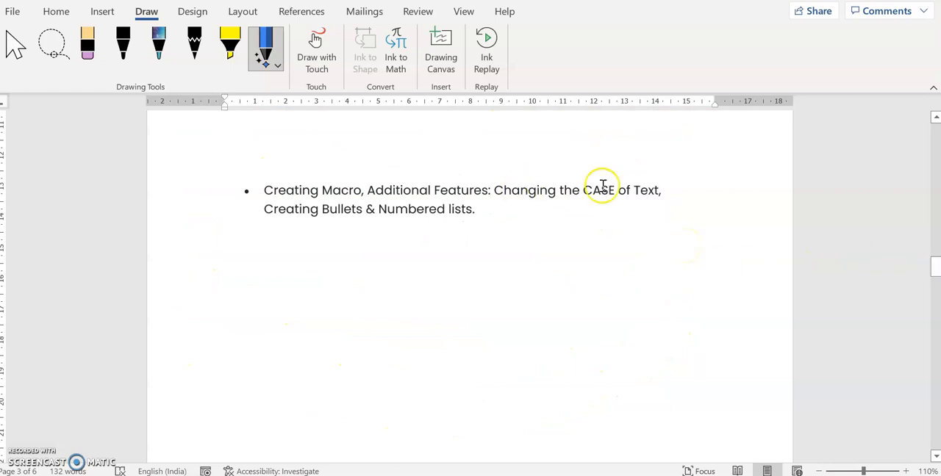
mouse_move(933, 267)
left_mouse_down()
mouse_move(933, 246)
mouse_move(933, 257)
left_mouse_up()
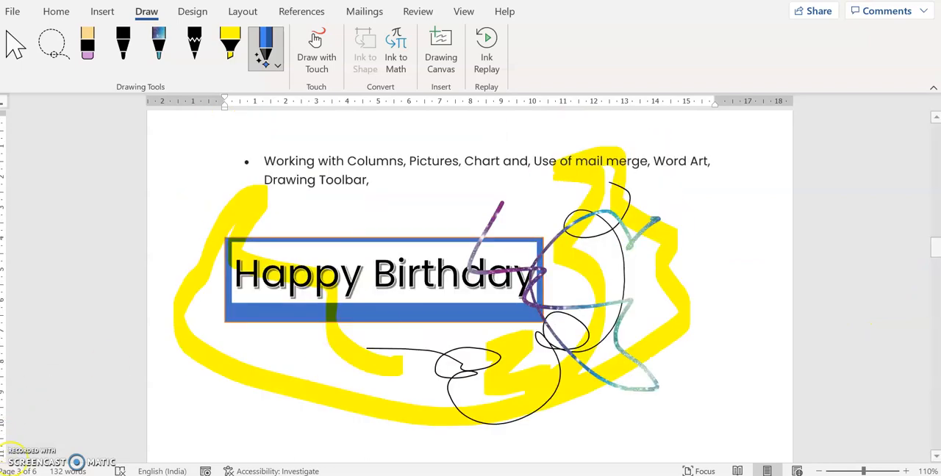